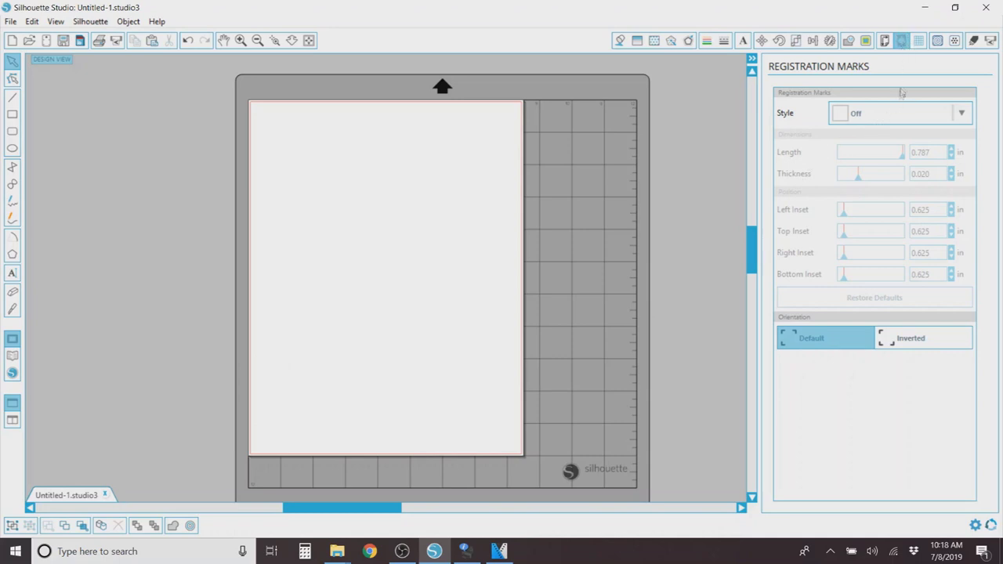
Step: Set the registration mark style to Type 1 (CAMEO, Portrait, Curio)
click(892, 117)
click(901, 161)
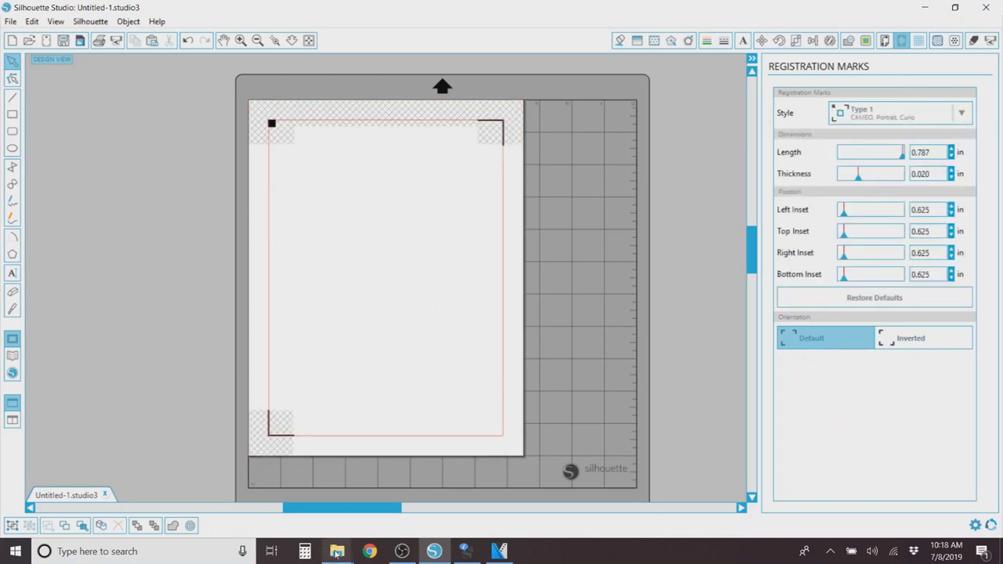
Step: Drag the first kayak photo from the printing photo stickers folder onto the design
mouse_move(337, 551)
click(385, 506)
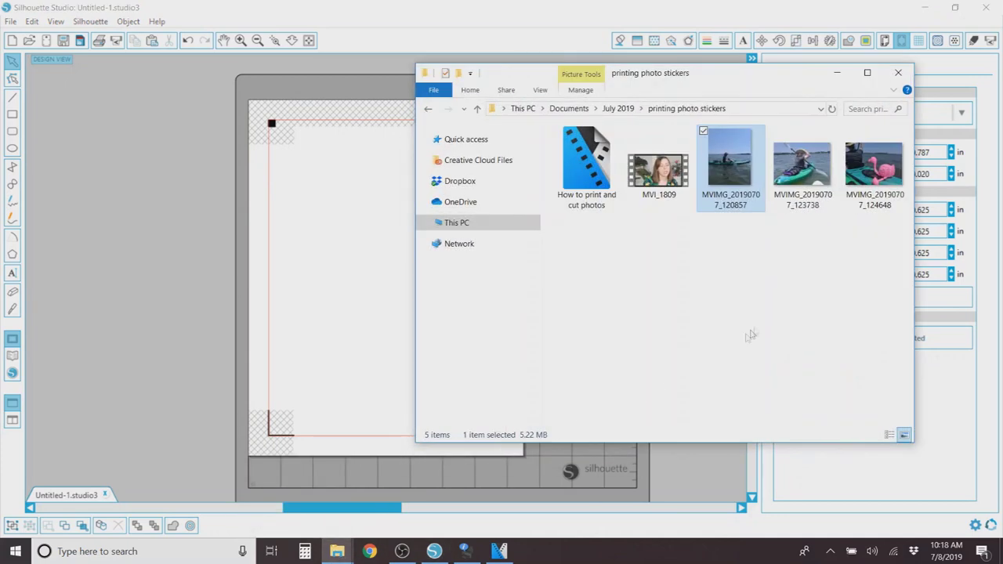
drag(738, 170, 334, 218)
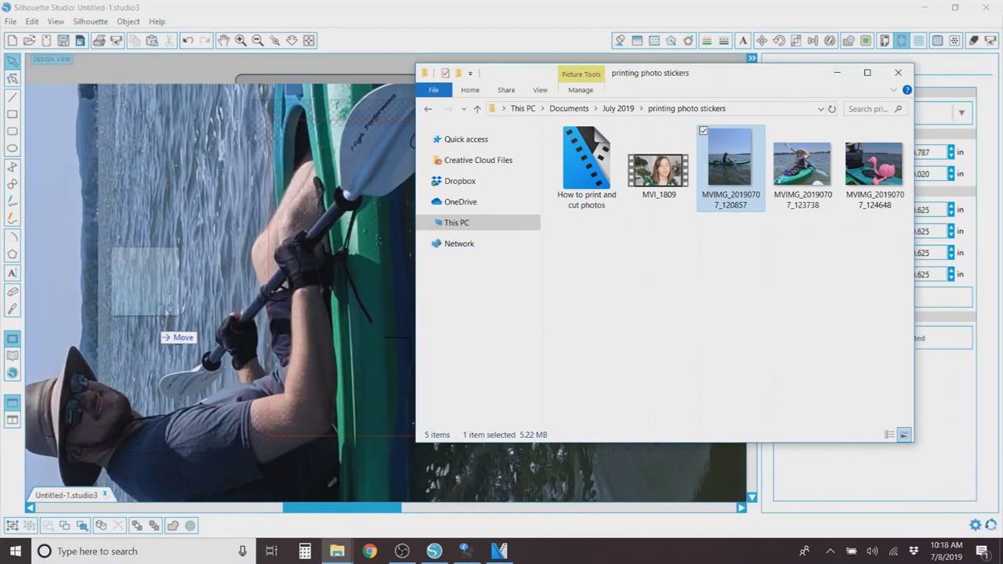
Step: Move the first kayak photo up and left over the page
scroll(181, 302, down, 3)
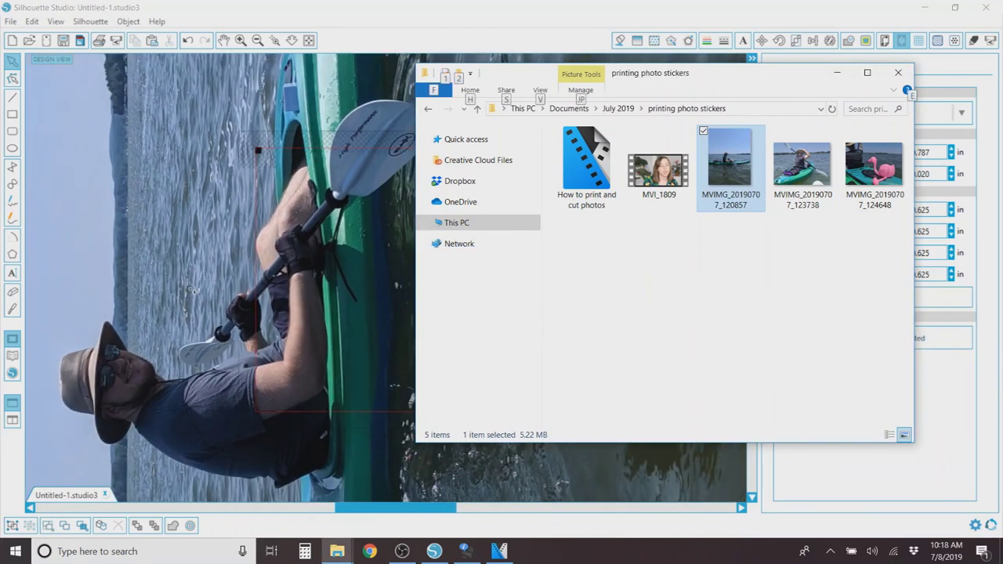
key(alt)
scroll(192, 291, down, 5)
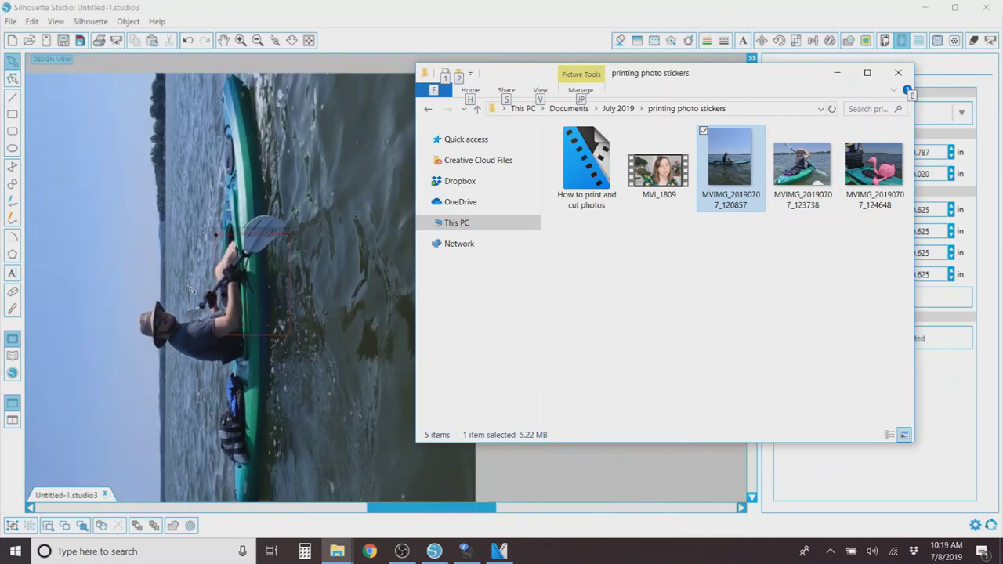
scroll(193, 291, down, 2)
click(193, 291)
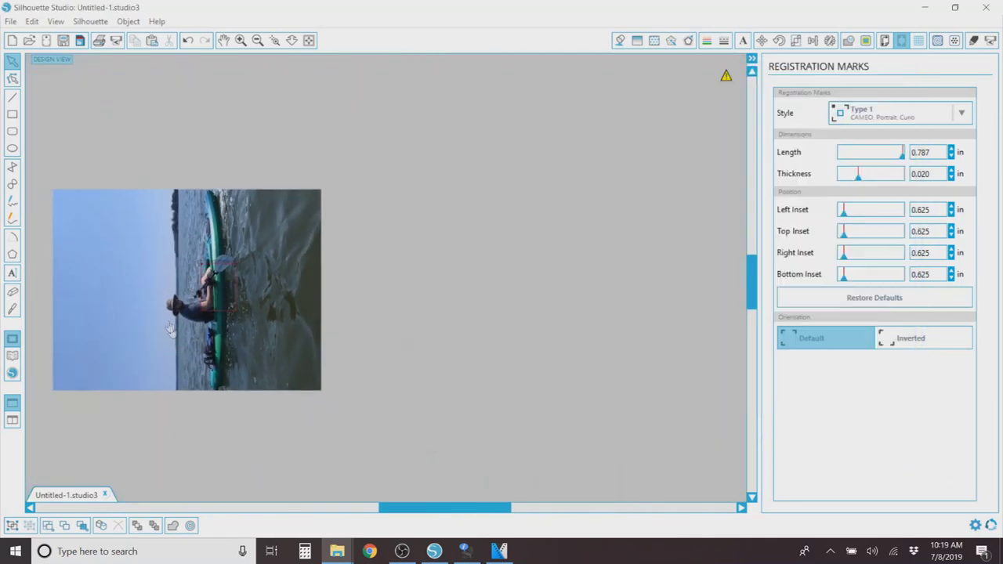
drag(193, 290, 169, 200)
Step: Drag the second kayak photo and the flamingo photo onto the design
key(alt+Tab)
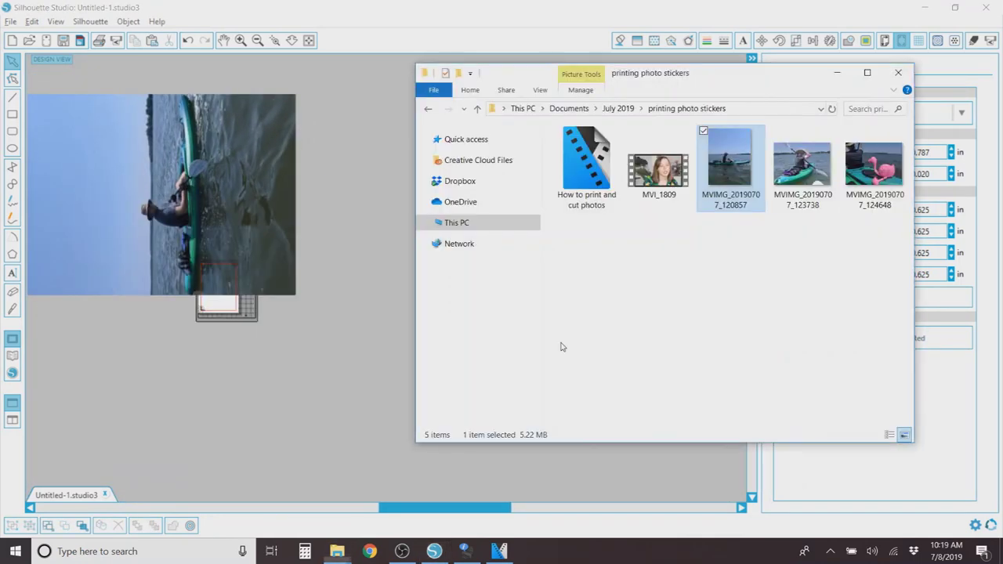
drag(803, 164, 388, 215)
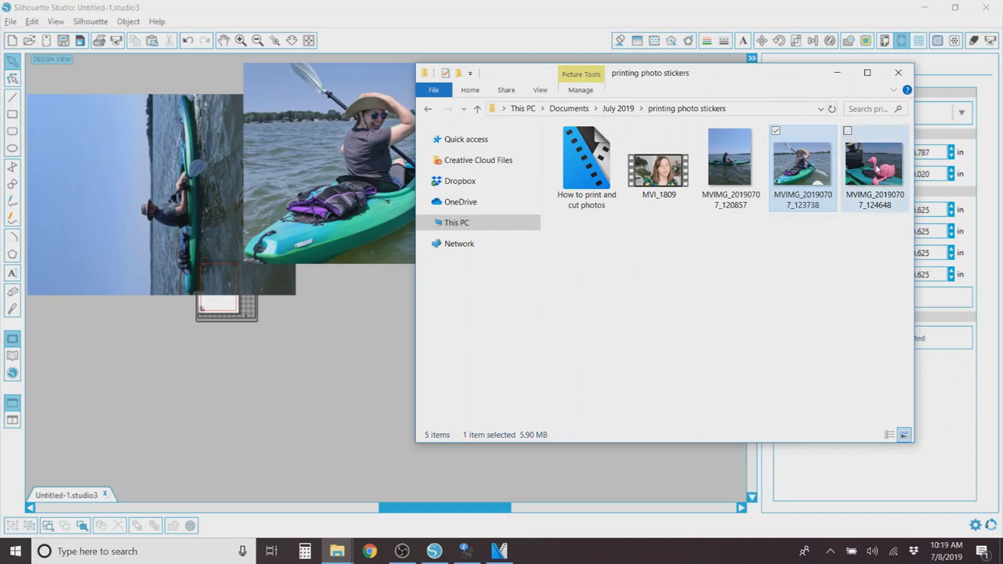
drag(884, 185, 333, 373)
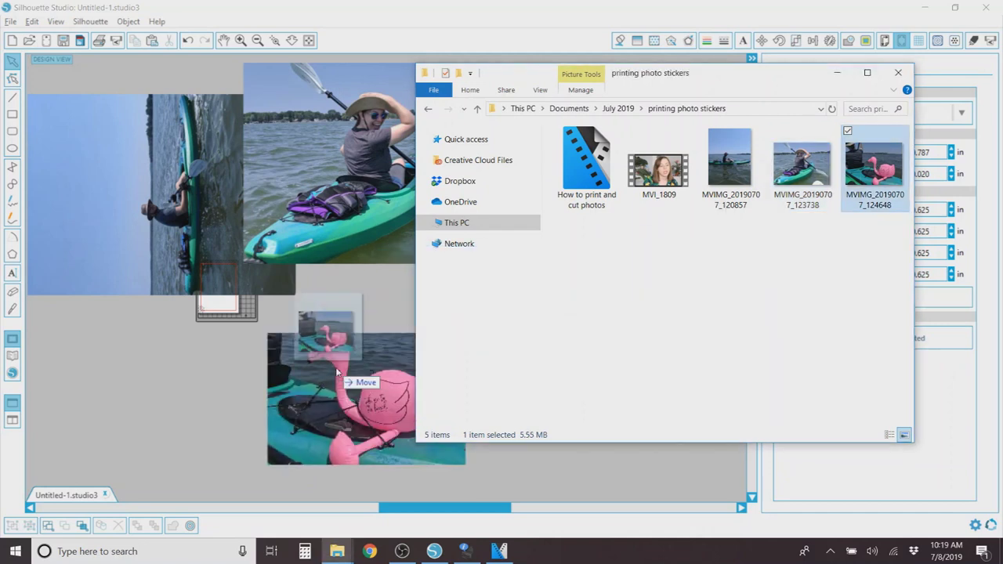
Step: Select all three photos and shrink them together to about 28 in wide
click(898, 72)
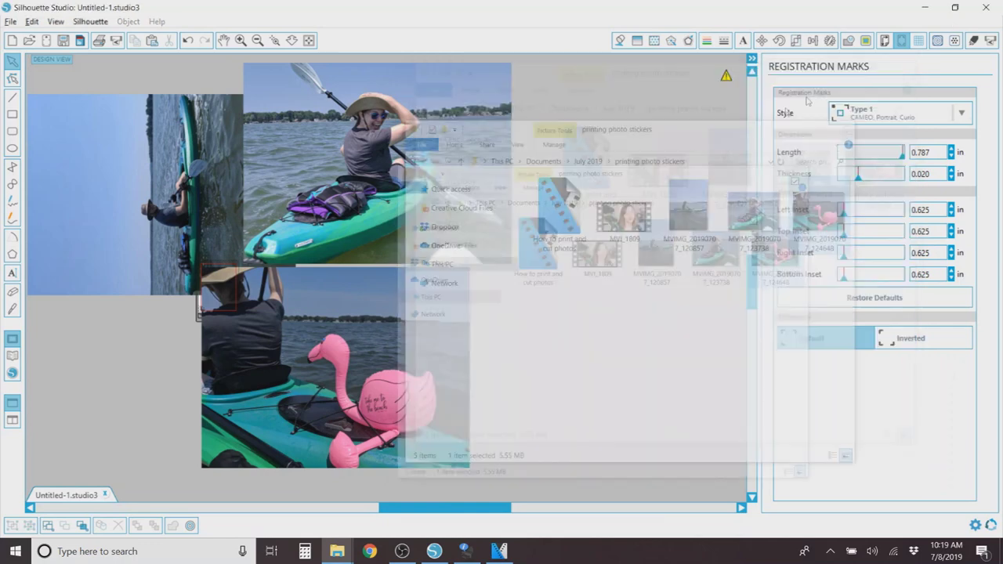
drag(376, 347, 564, 316)
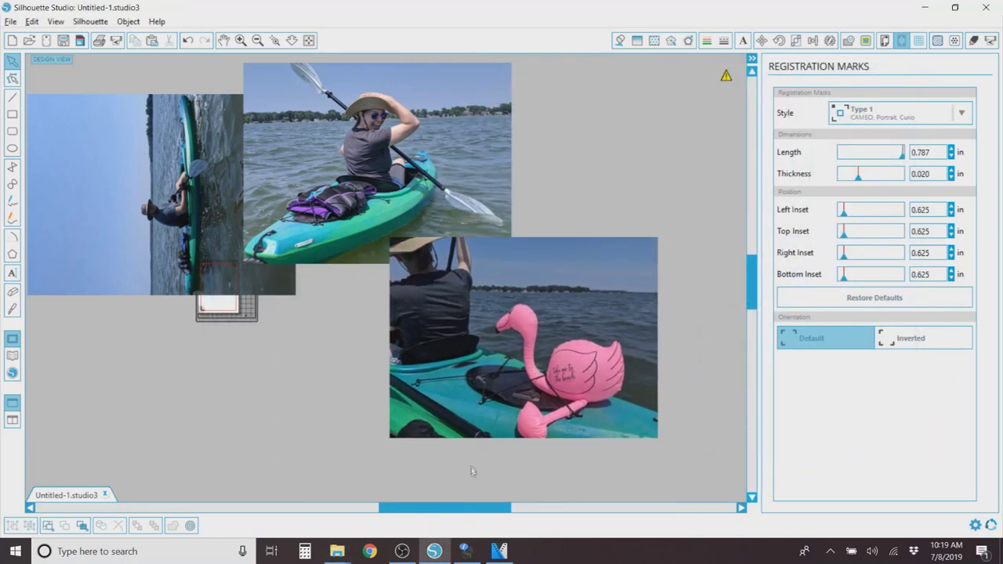
drag(474, 470, 356, 200)
shift+click(145, 158)
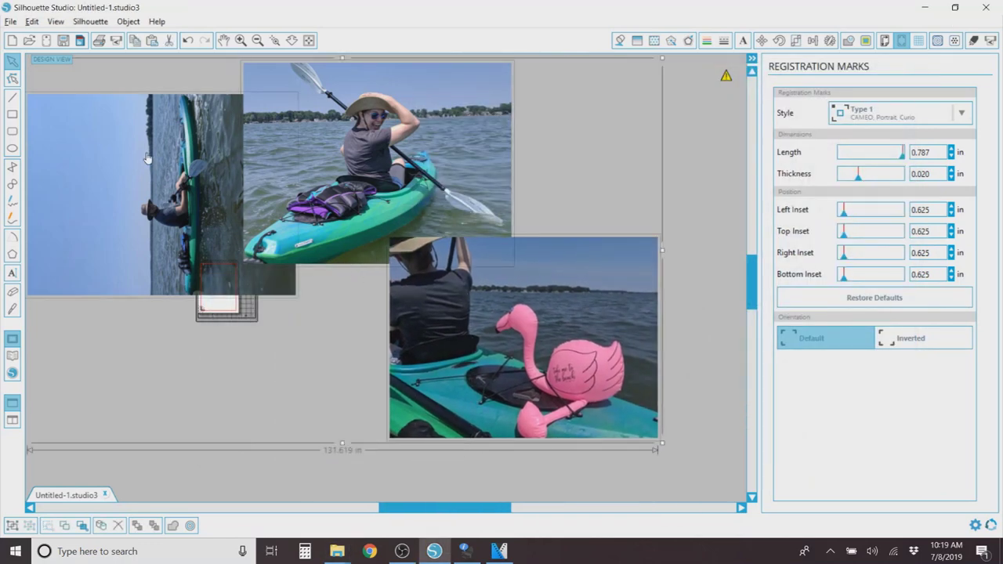
drag(661, 445, 212, 290)
Step: Move the sideways kayak photo below the other two photos
scroll(212, 290, up, 1)
scroll(211, 290, up, 4)
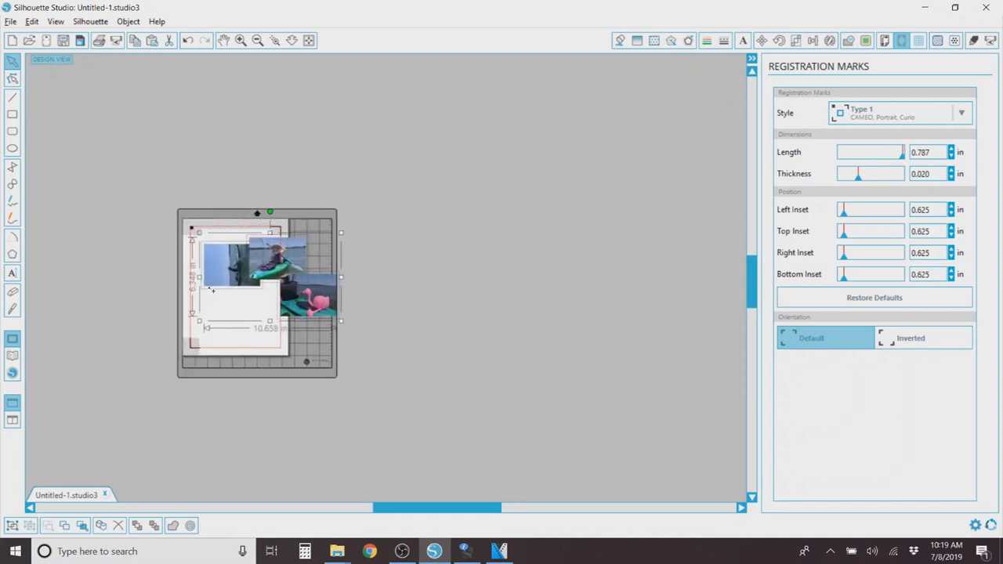
scroll(211, 290, up, 4)
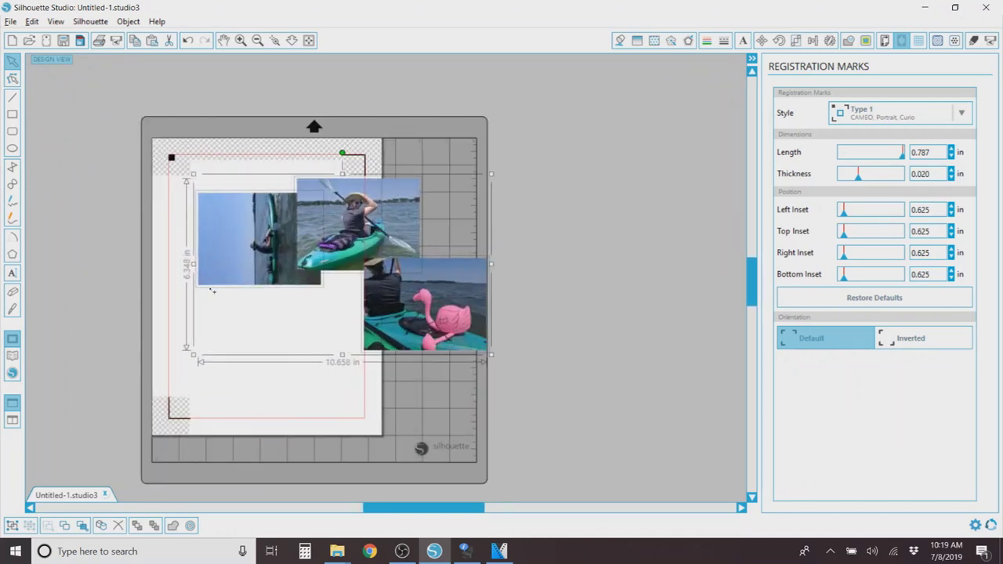
scroll(238, 308, up, 3)
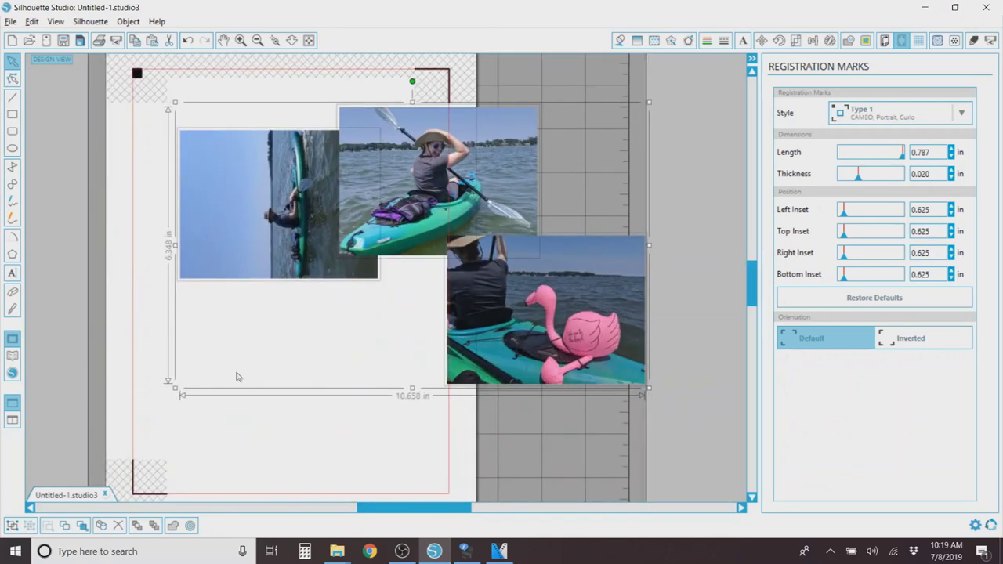
scroll(251, 364, up, 2)
click(294, 330)
drag(291, 243, 361, 395)
scroll(226, 182, up, 1)
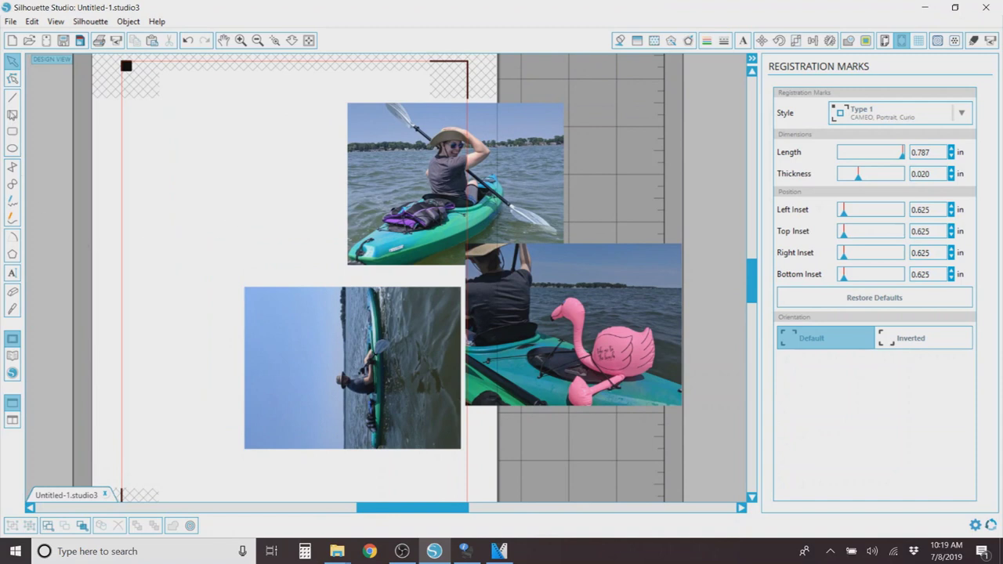
Step: Draw a small 1.013 × 1.259 in rectangle near the page's top-left and show its Scale settings
click(13, 115)
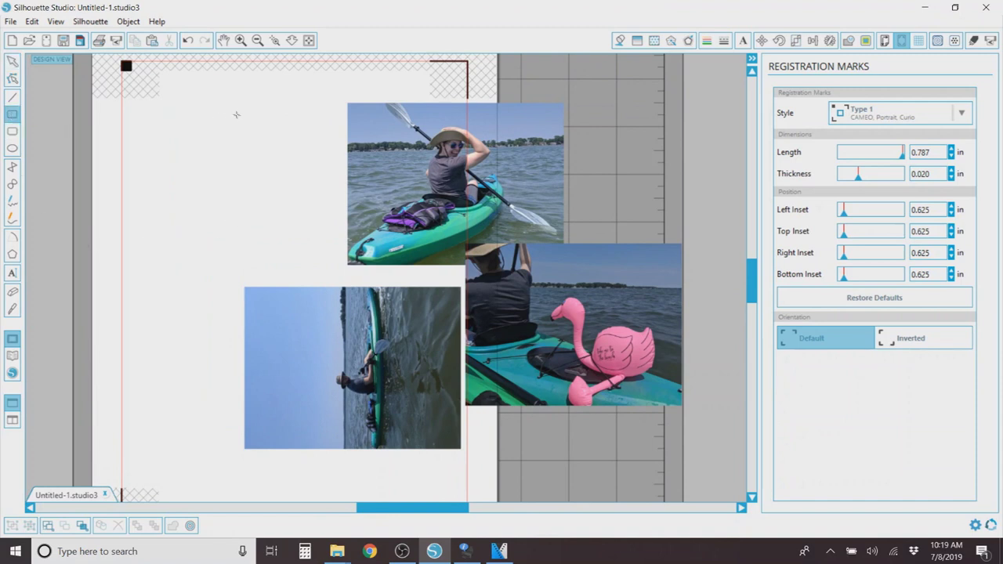
drag(236, 115, 285, 174)
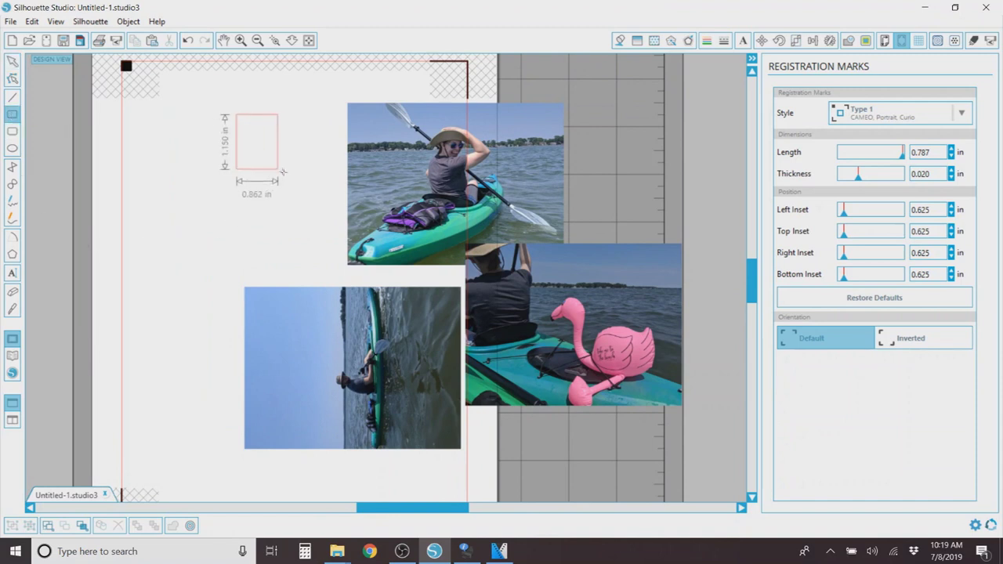
click(12, 63)
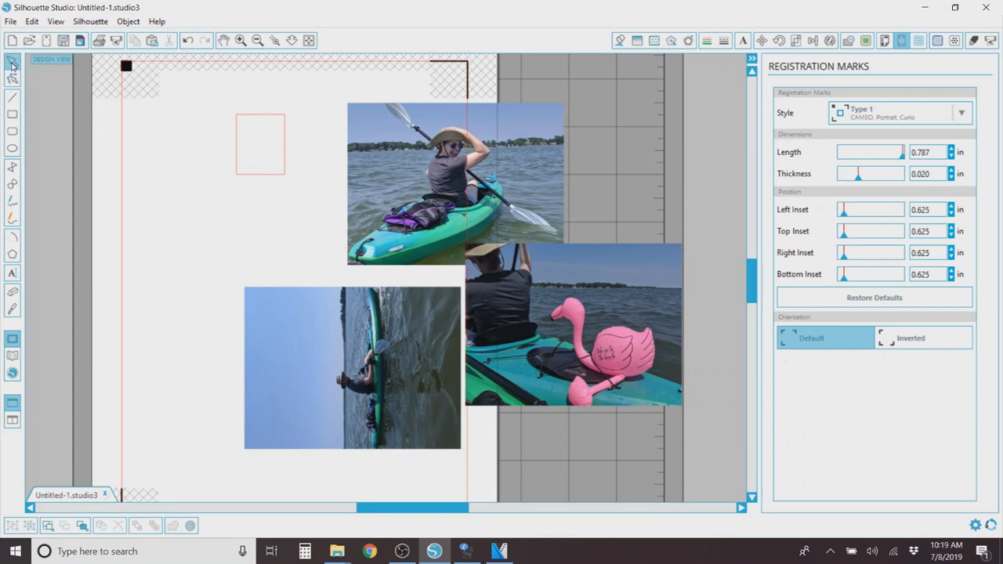
click(254, 119)
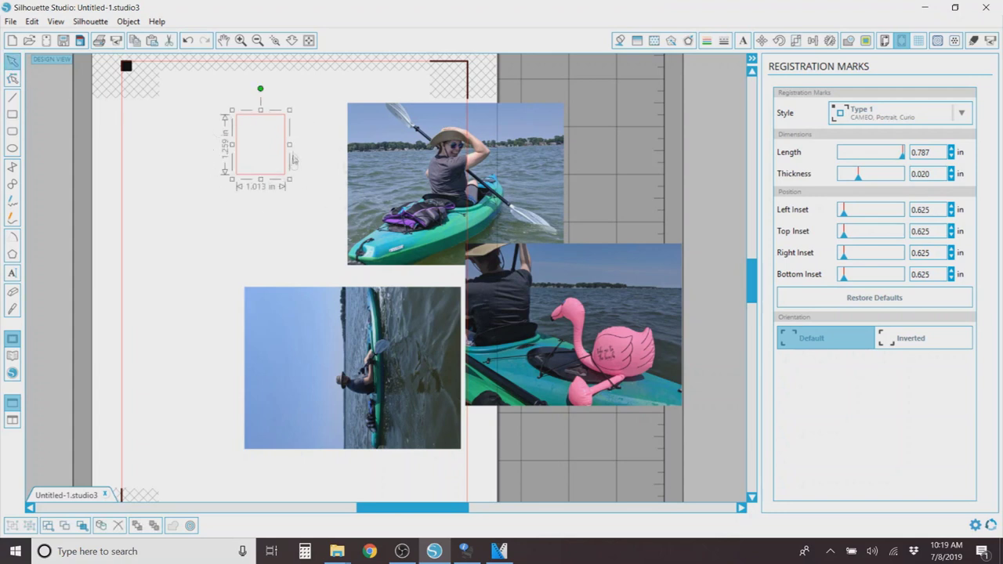
click(796, 41)
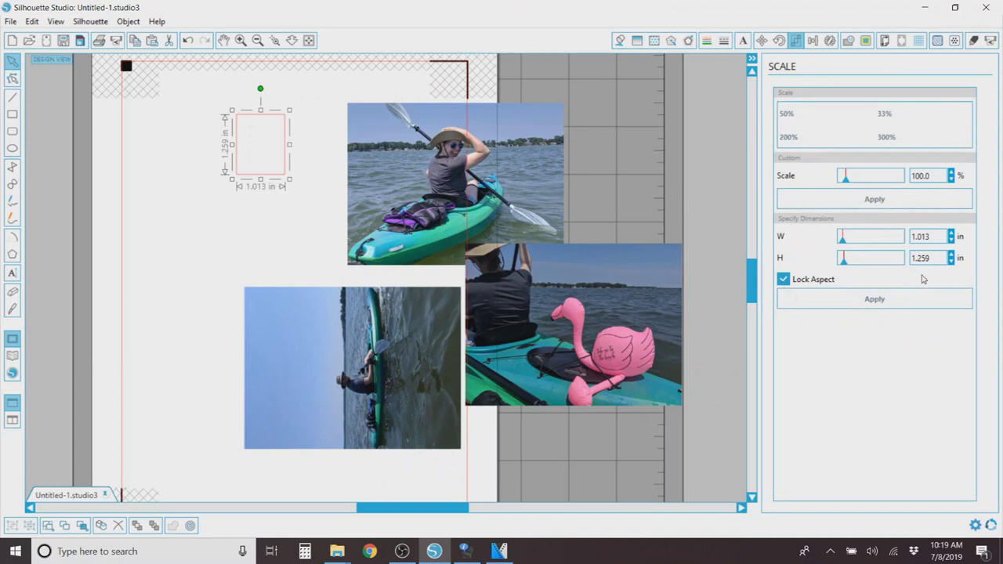
Step: Resize the rectangle to 2 × 3 in and move it down and right
drag(930, 238, 872, 234)
text(2)
drag(940, 254, 899, 256)
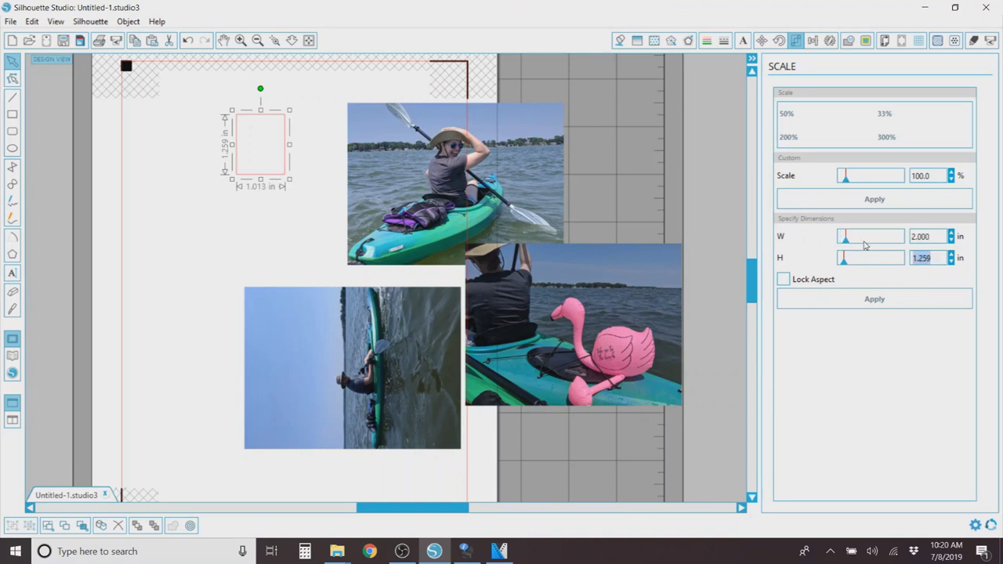
text(3)
click(874, 299)
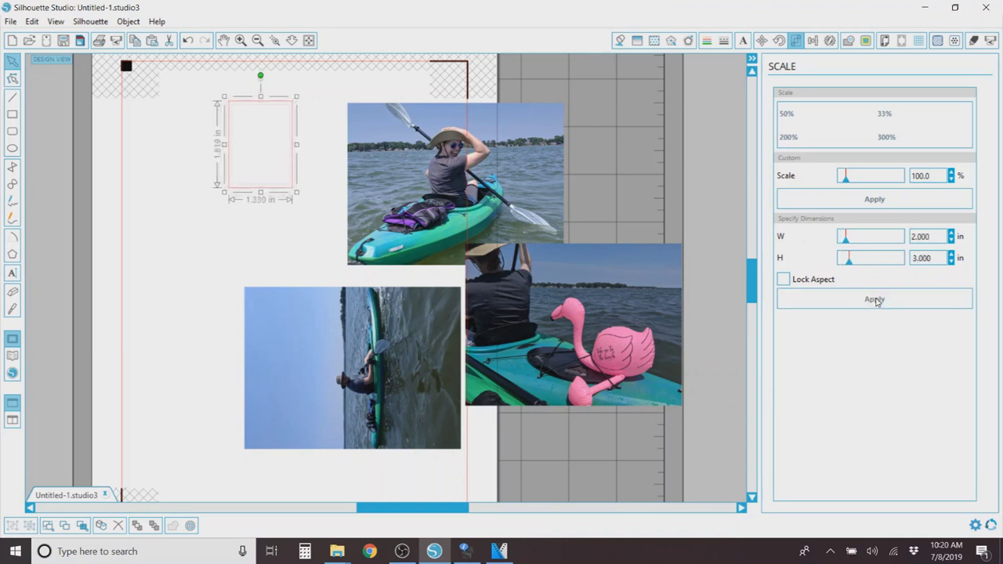
drag(288, 225, 308, 267)
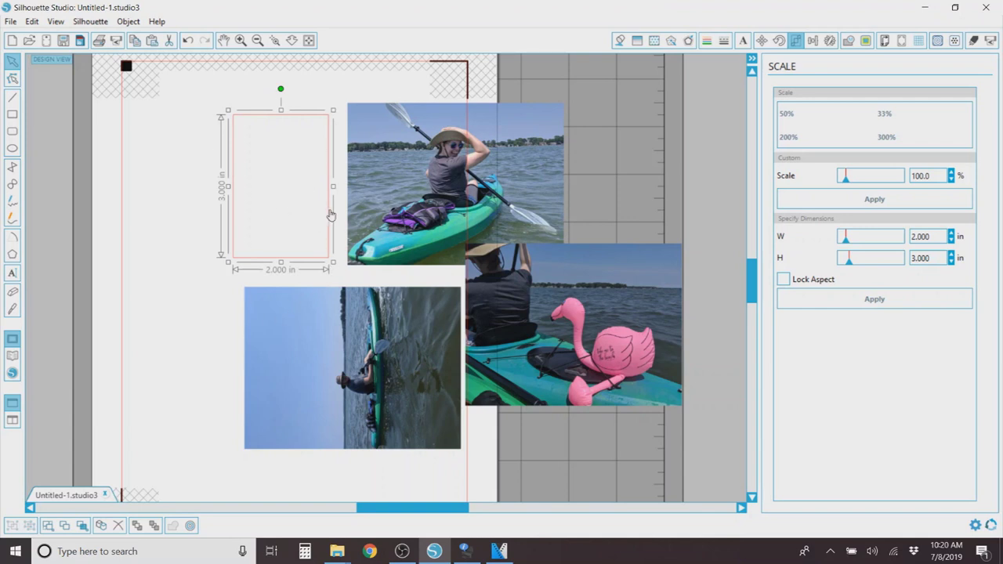
Step: Shrink the extra rectangle copy to 1.5 × 1.9 in, then delete it
drag(332, 212, 228, 209)
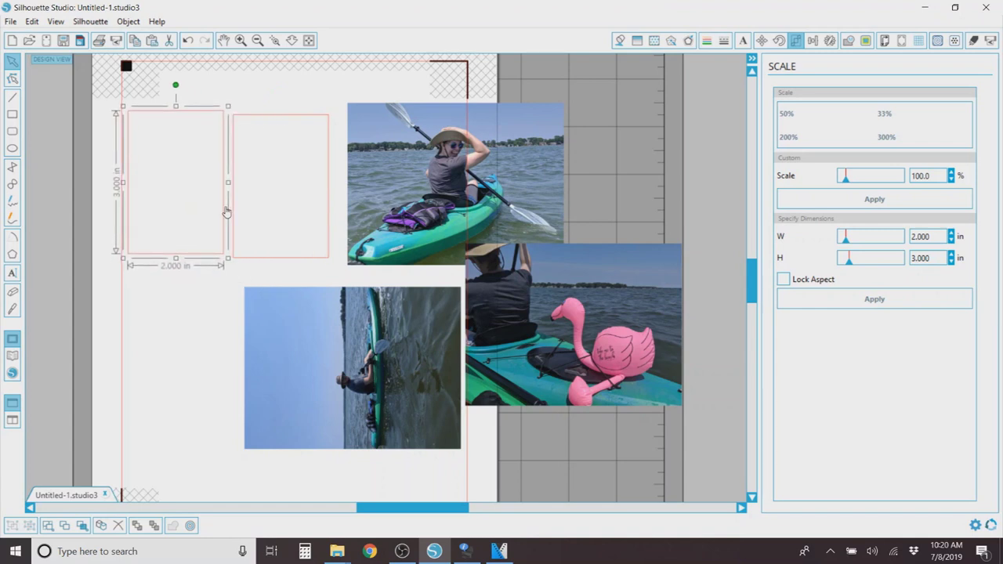
double_click(934, 238)
text(1.5)
key(Tab)
text(1.9)
key(Return)
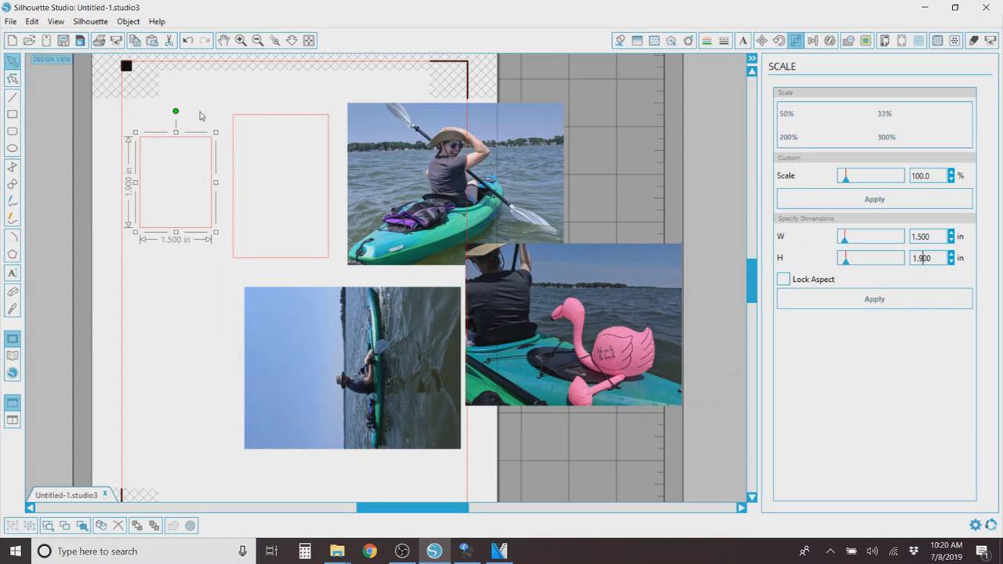
key(Delete)
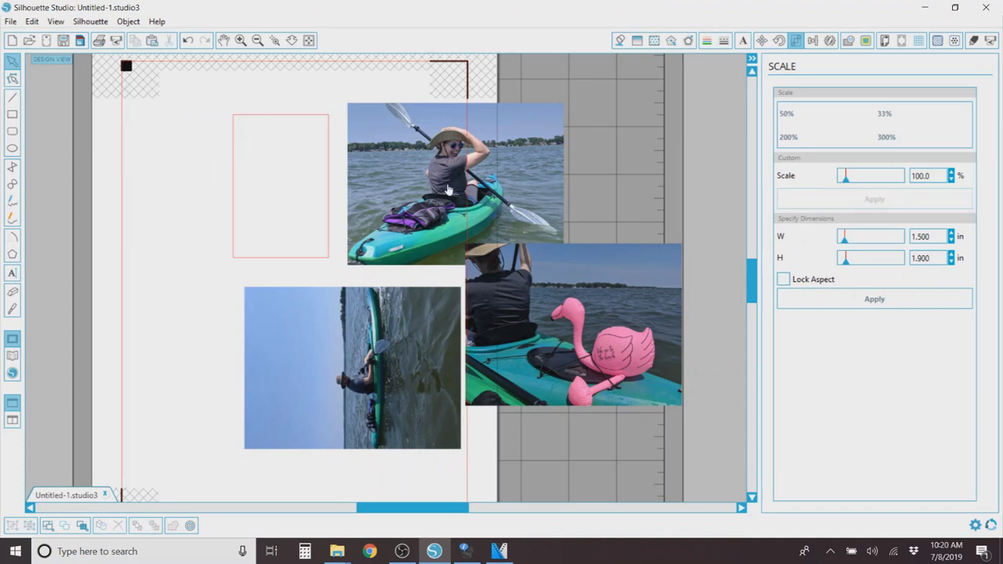
Step: Move the top kayak photo left over the rectangle and shrink it slightly
drag(448, 190, 281, 194)
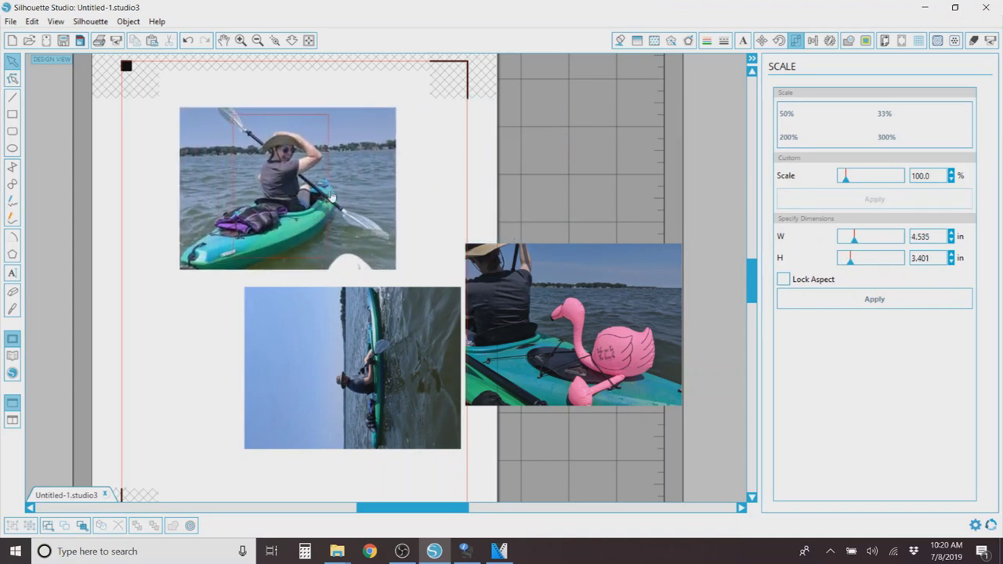
click(376, 202)
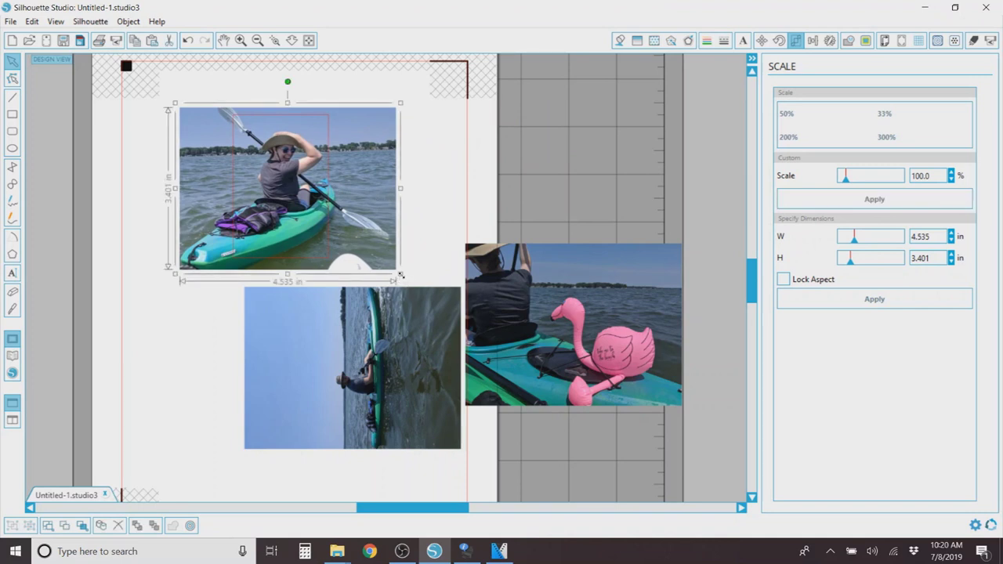
drag(399, 275, 392, 268)
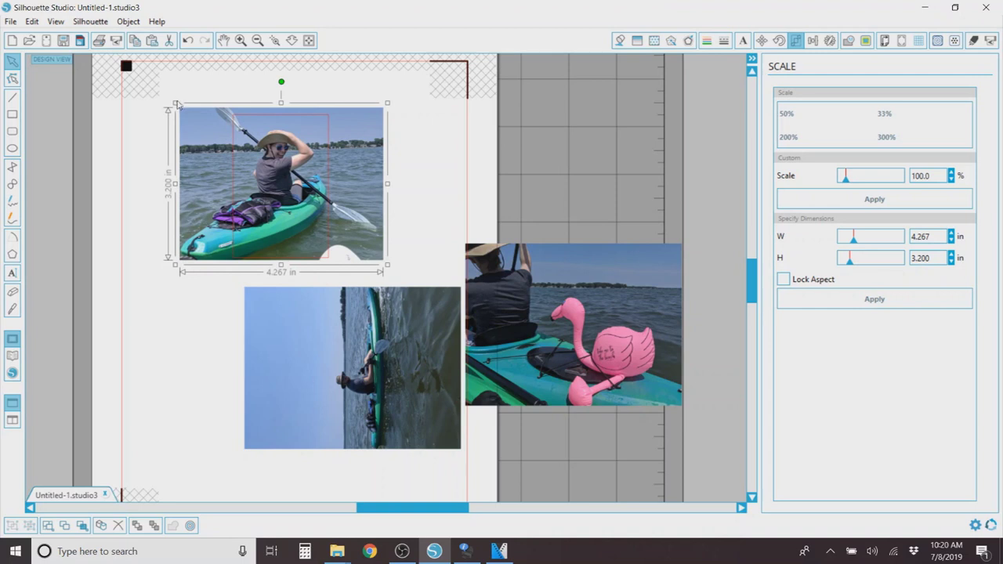
drag(177, 104, 180, 110)
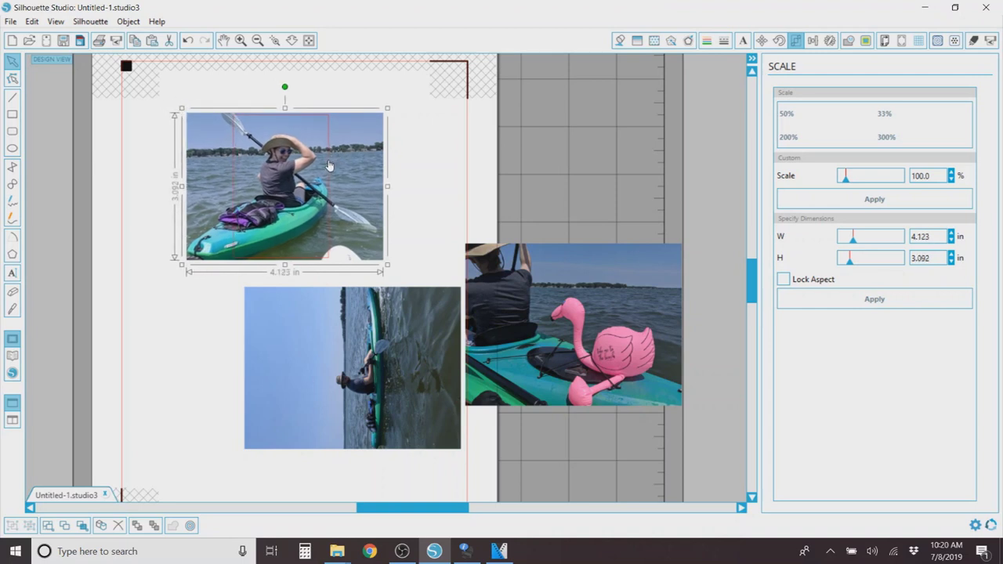
Step: Rotate the rectangle 90° to landscape and fit the photo to about 3.27 × 2.45 in at top-left
click(330, 163)
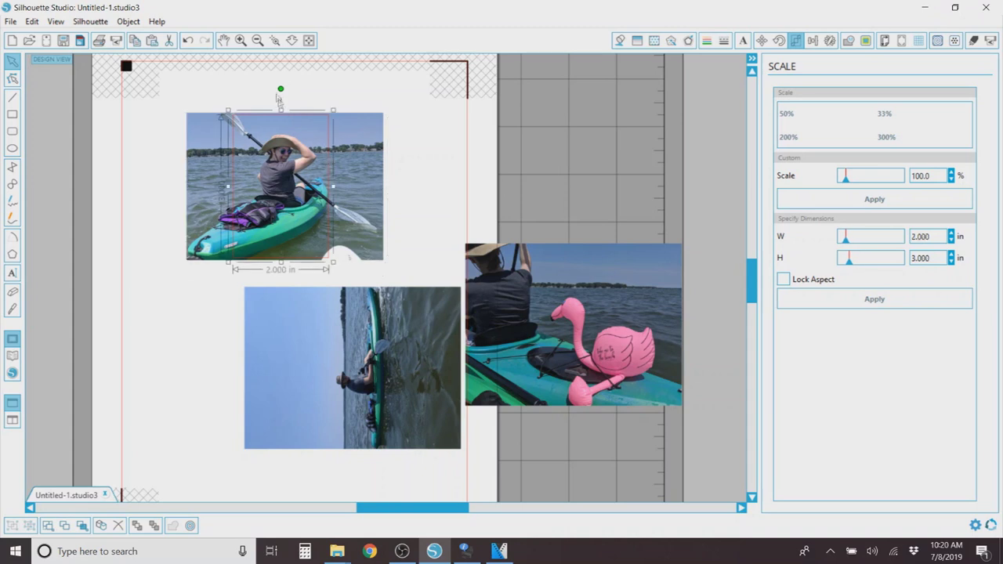
drag(280, 90, 364, 183)
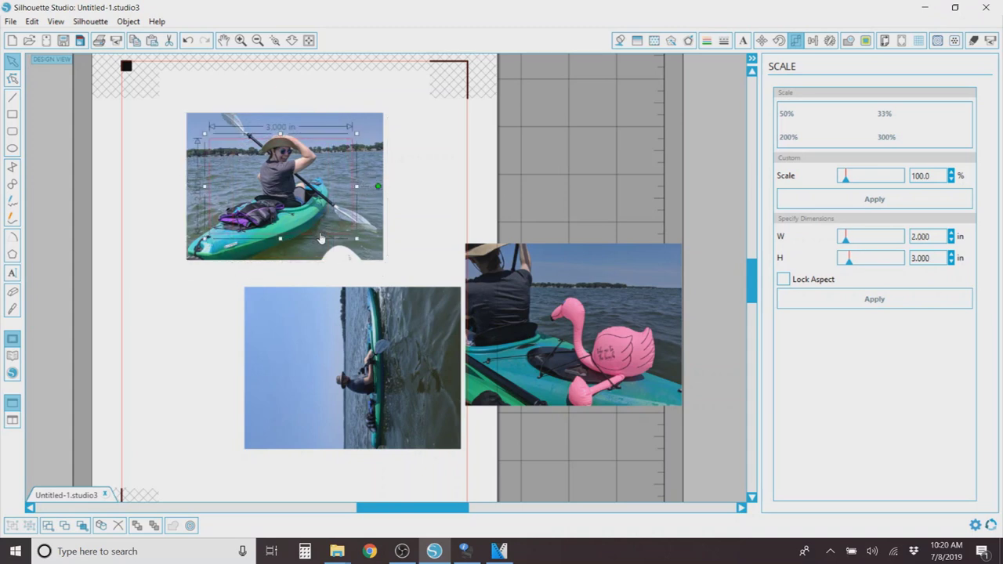
drag(320, 238, 315, 249)
drag(381, 276, 365, 263)
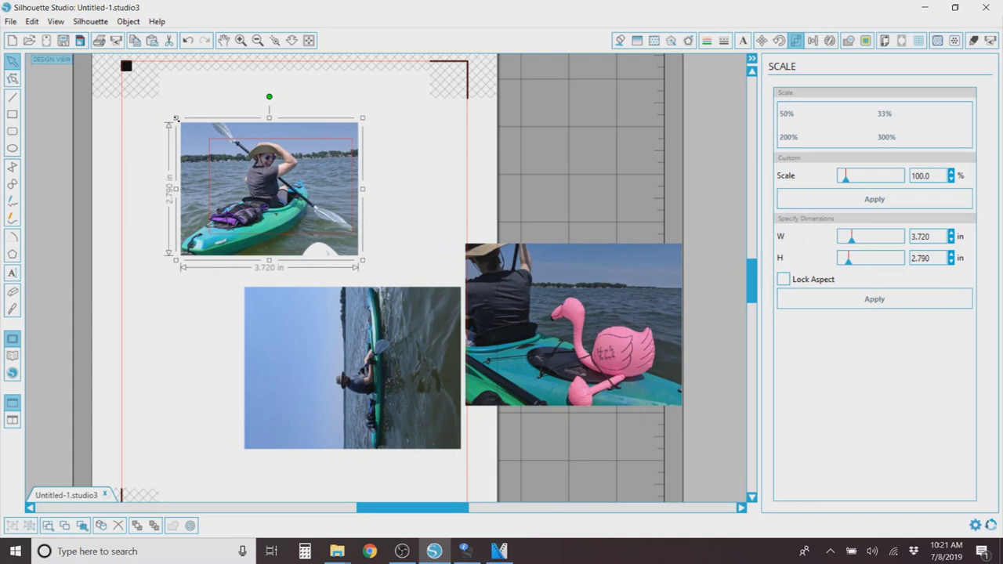
drag(176, 118, 195, 133)
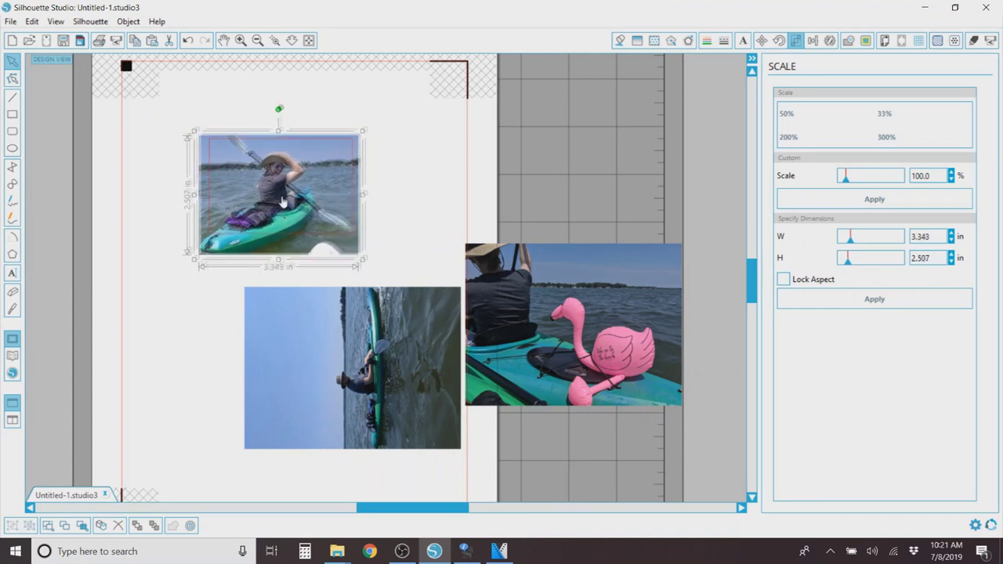
drag(283, 202, 283, 201)
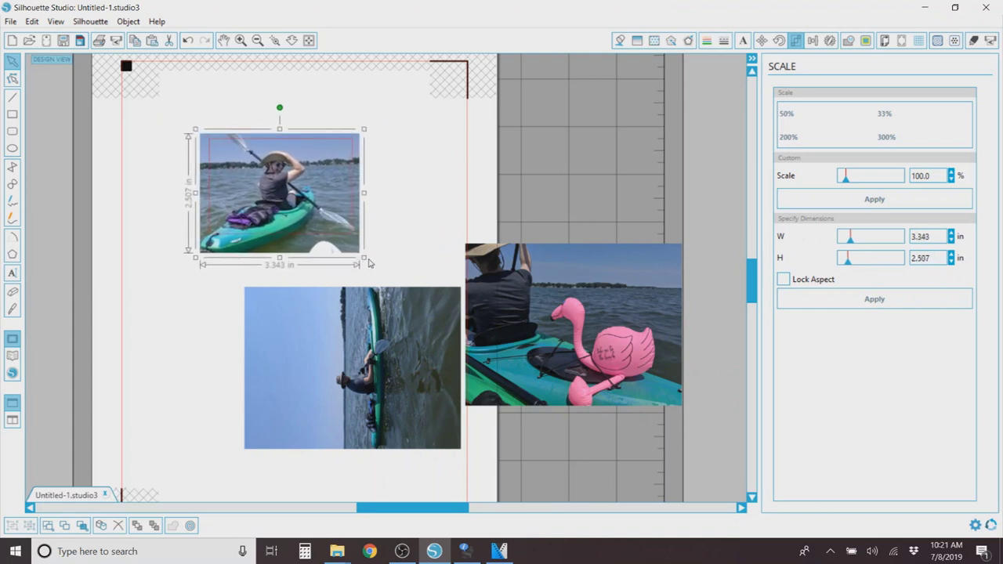
drag(364, 257, 361, 254)
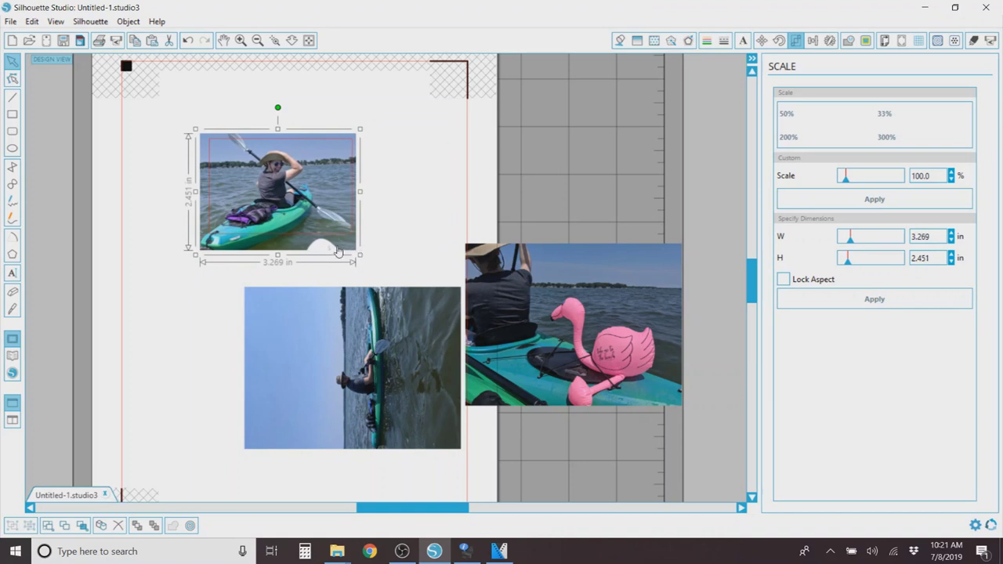
drag(317, 204, 239, 172)
Step: Rotate the sideways kayak photo upright and place it beside the top photo
click(347, 201)
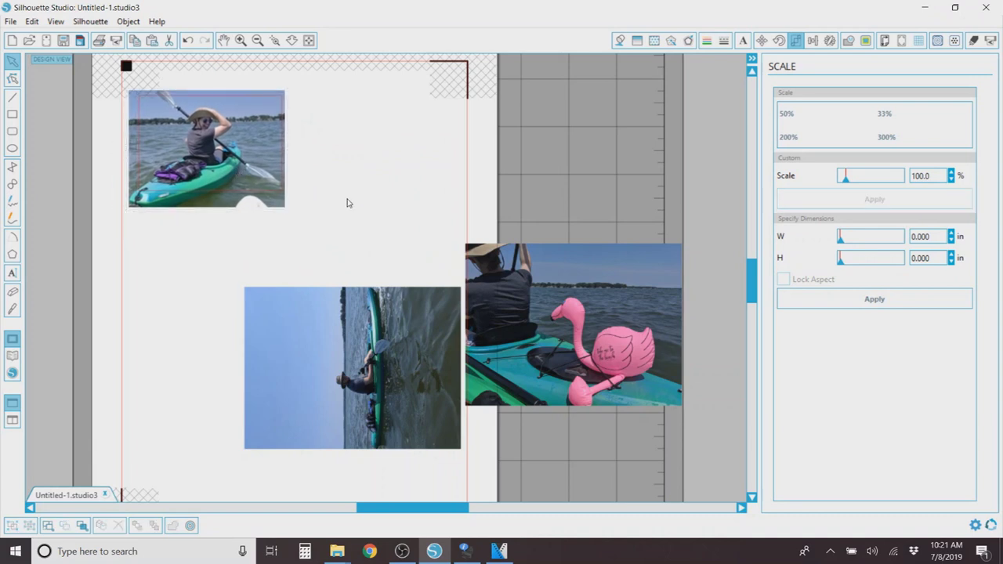
scroll(107, 97, up, 2)
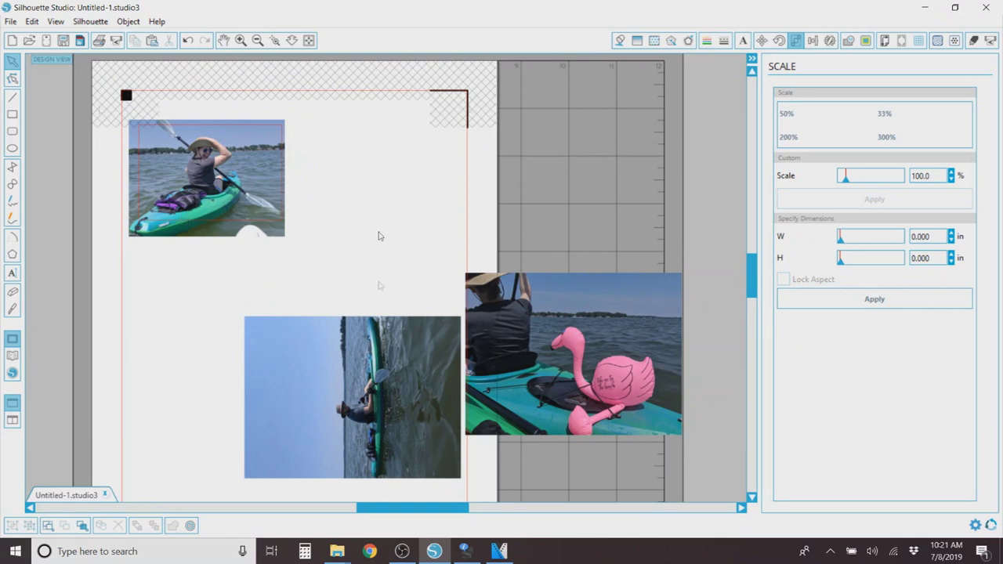
click(377, 360)
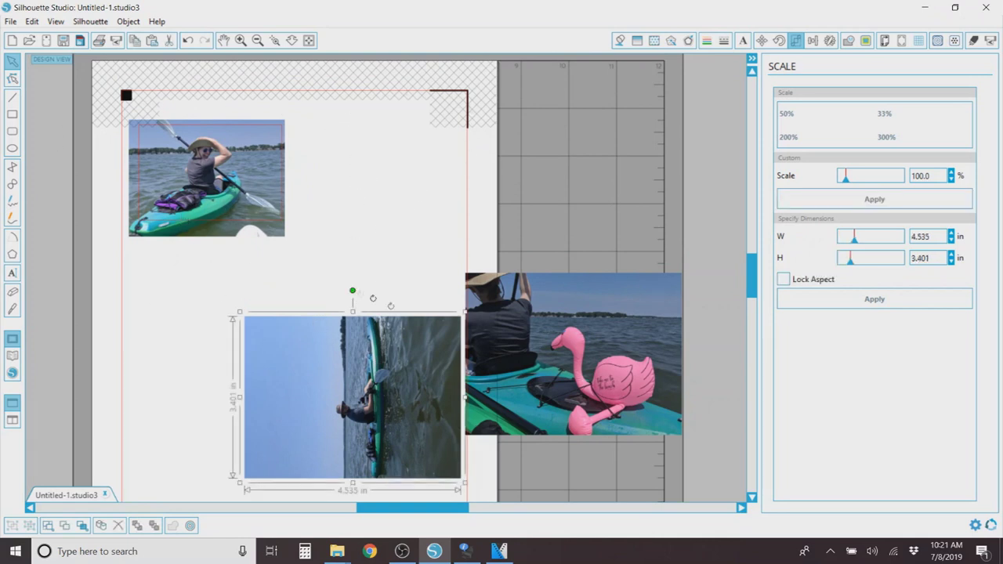
drag(353, 291, 425, 404)
drag(365, 416, 392, 268)
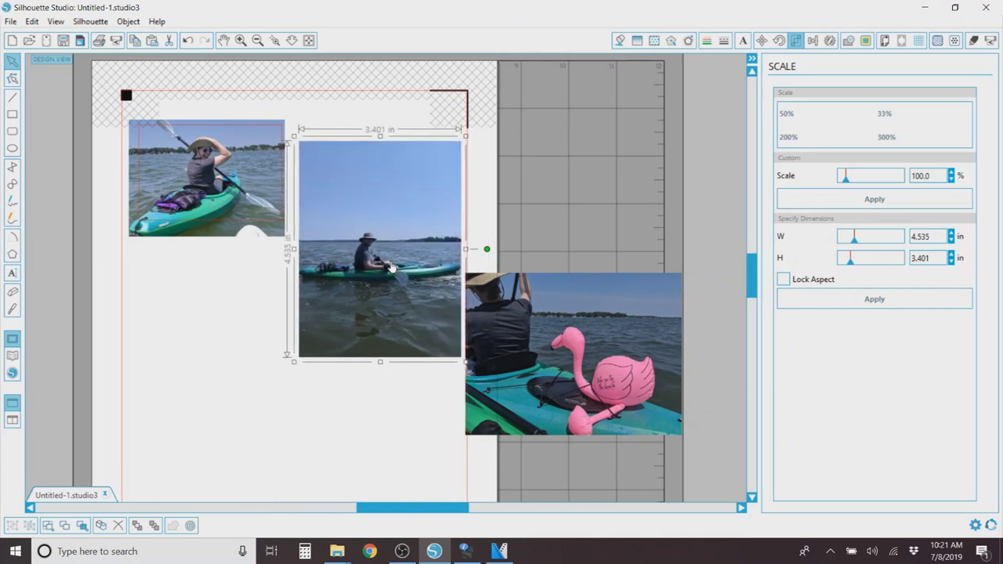
Step: Move the flamingo photo to the page's lower left
drag(572, 353, 259, 385)
click(175, 260)
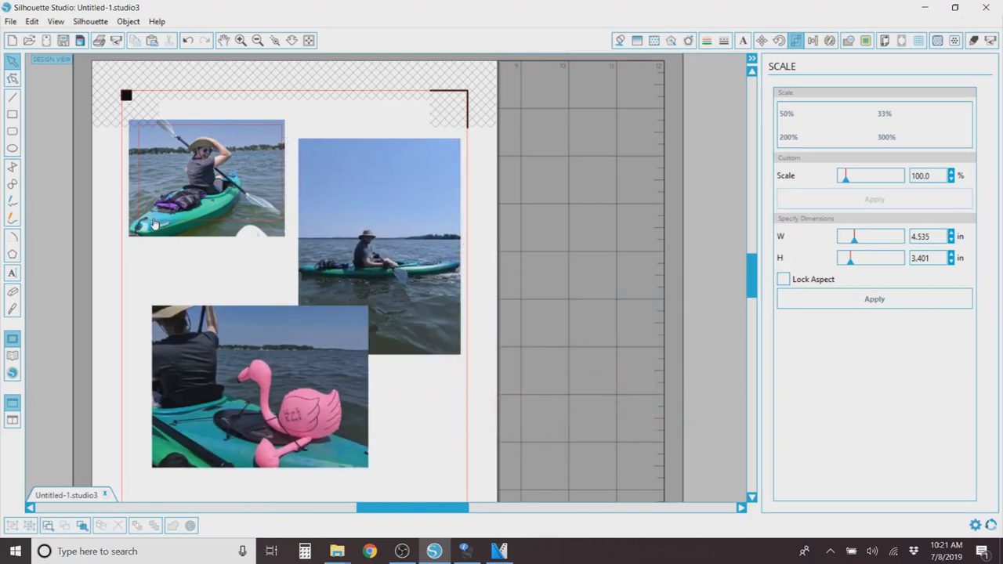
click(153, 226)
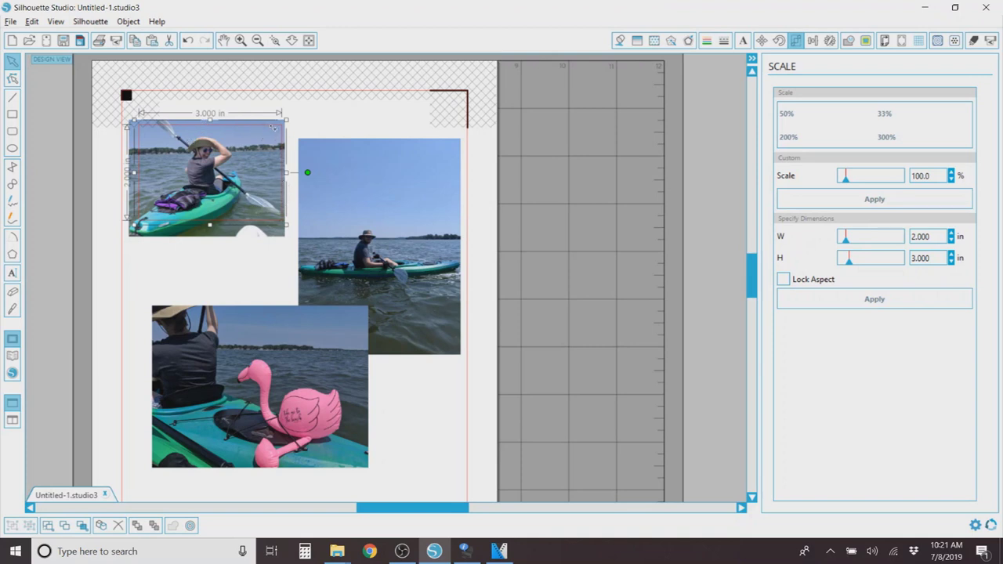
Step: Move the cut rectangle onto the upright photo and shrink that photo to 4.178 × 3.133 in beside the first
drag(273, 127, 456, 168)
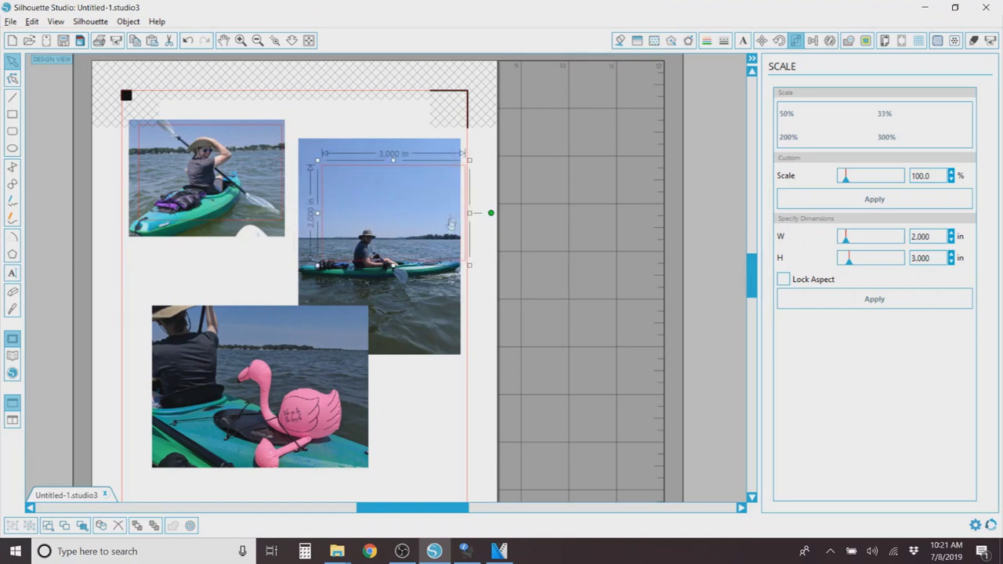
click(443, 282)
drag(307, 93, 313, 103)
drag(475, 318, 468, 313)
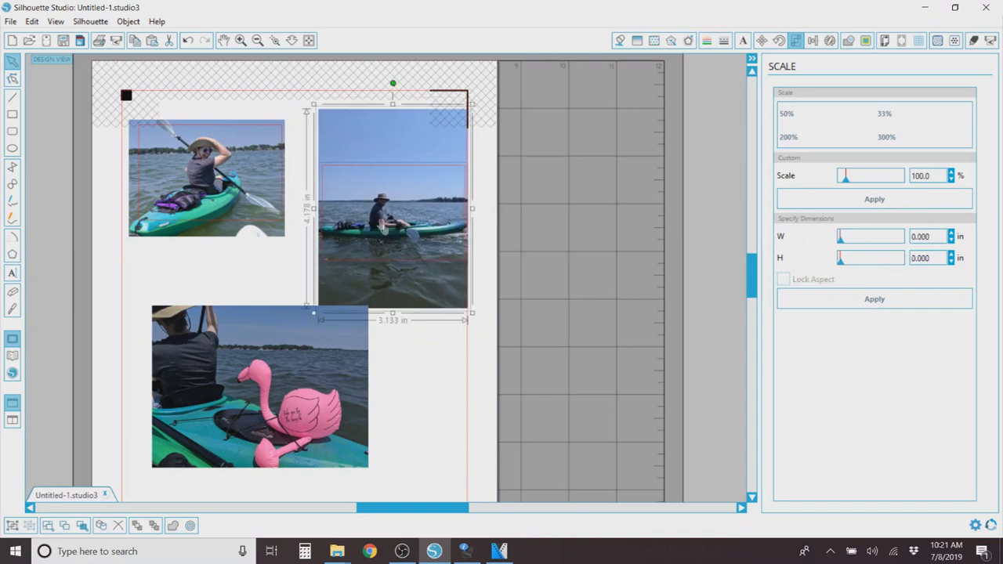
drag(383, 227, 361, 231)
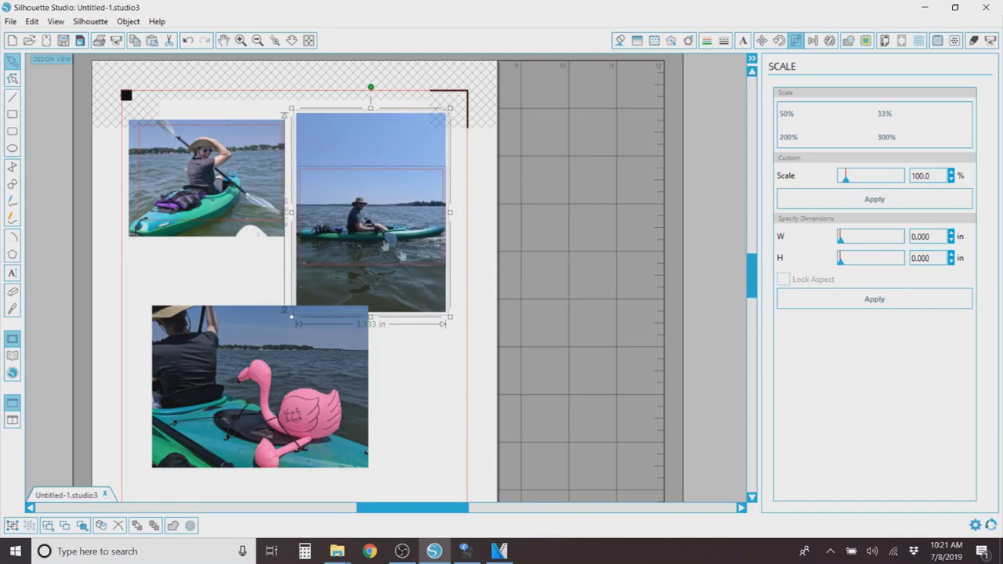
click(474, 277)
click(418, 312)
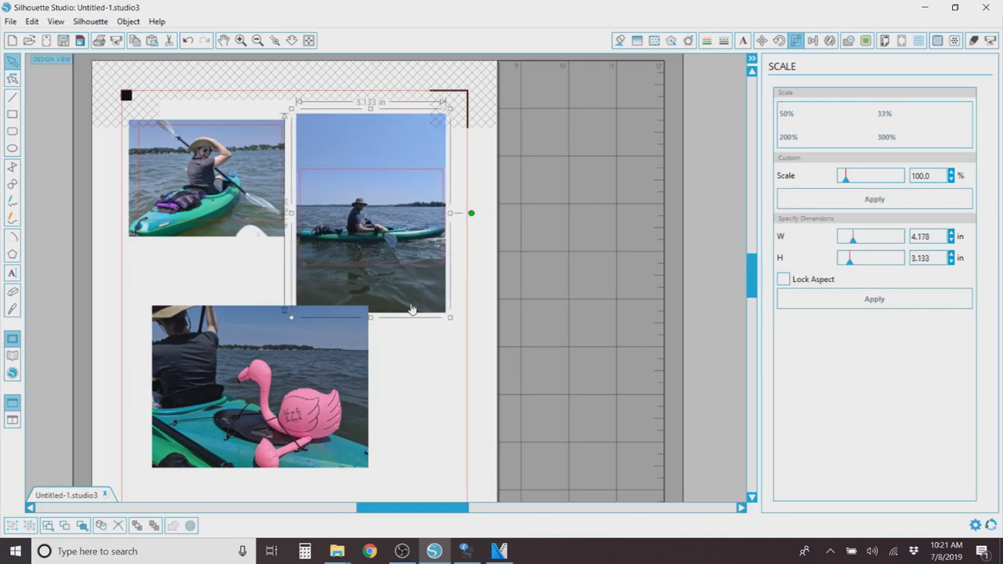
click(416, 369)
Step: Nudge the flamingo photo slightly right and down
scroll(418, 370, down, 1)
drag(330, 335, 354, 369)
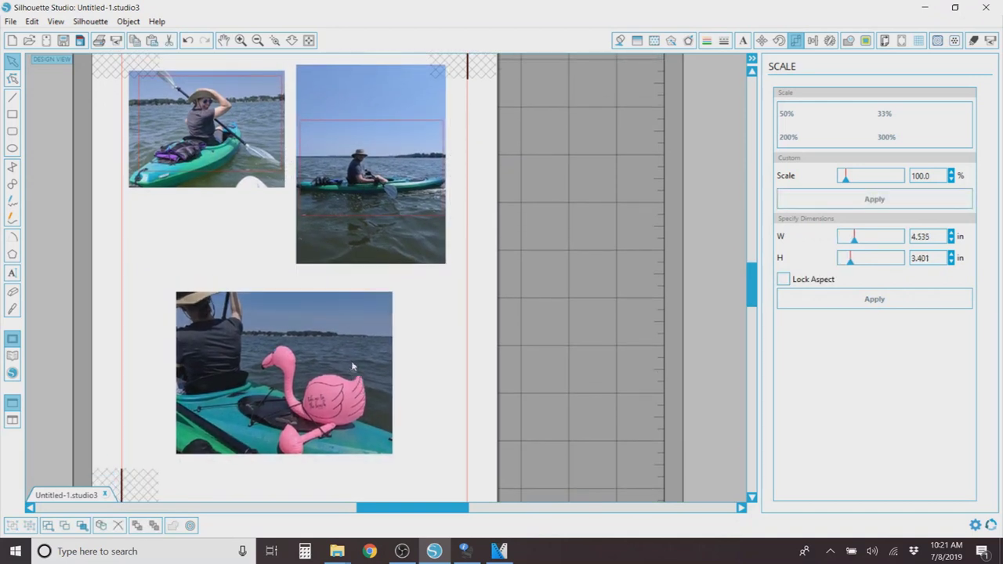
click(358, 275)
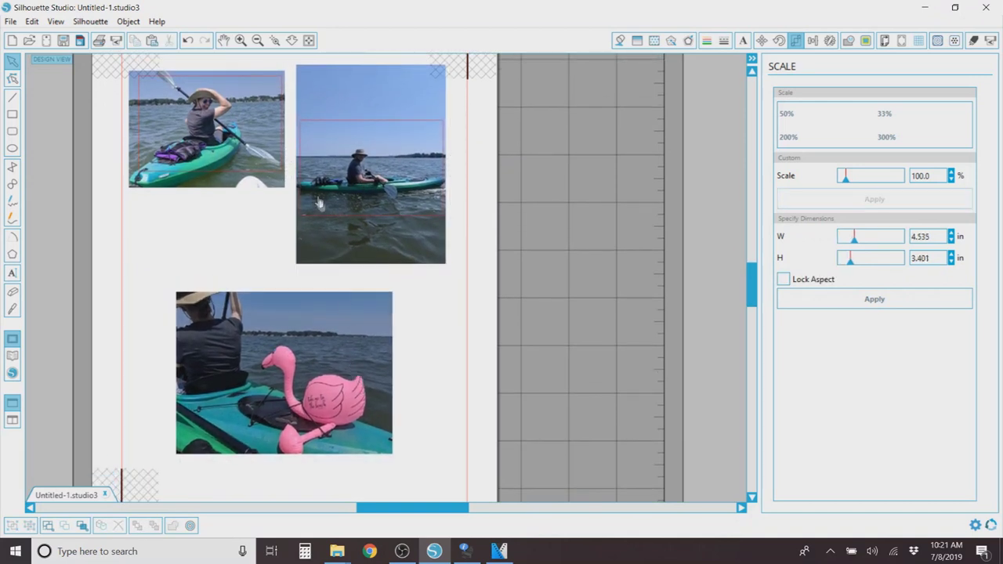
click(305, 126)
Step: Copy and paste the middle photo's cut rectangle, then enlarge it over the flamingo photo
right_click(304, 123)
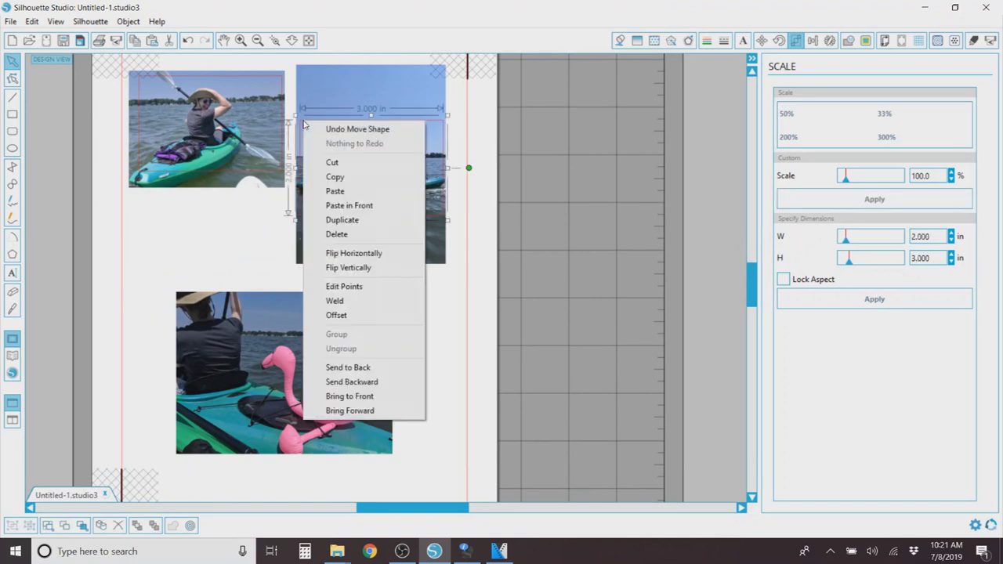
click(340, 178)
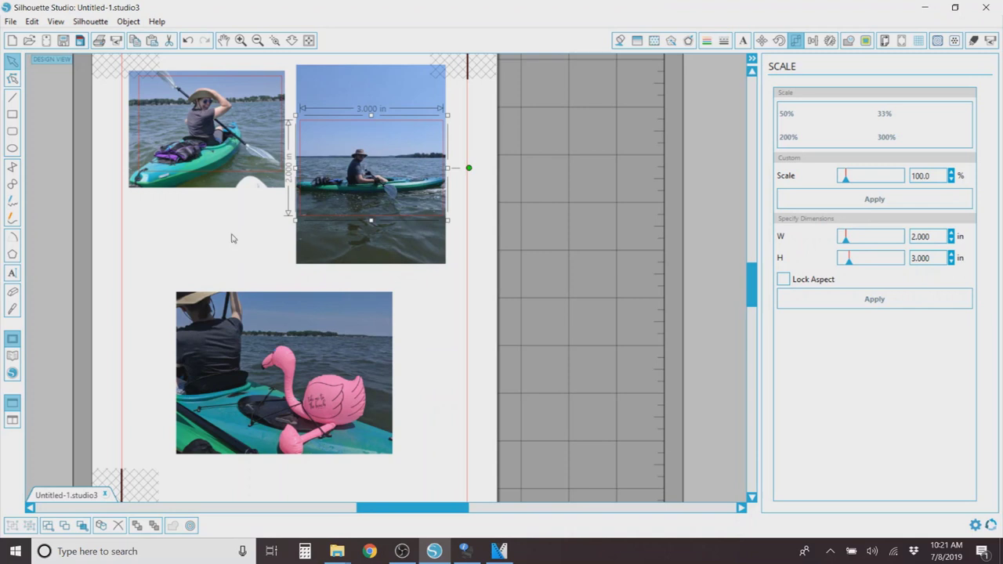
click(230, 235)
right_click(231, 235)
click(267, 296)
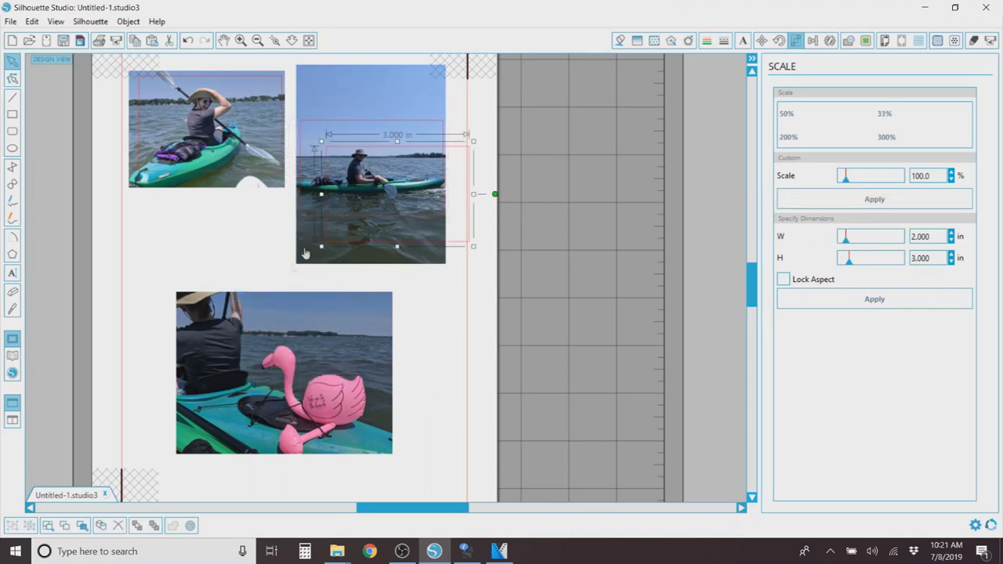
drag(468, 150, 325, 301)
mouse_move(332, 396)
mouse_down()
mouse_move(396, 460)
mouse_move(336, 414)
mouse_up()
Step: Shrink the flamingo photo to about 3.11 × 2.34 in
drag(171, 411, 175, 411)
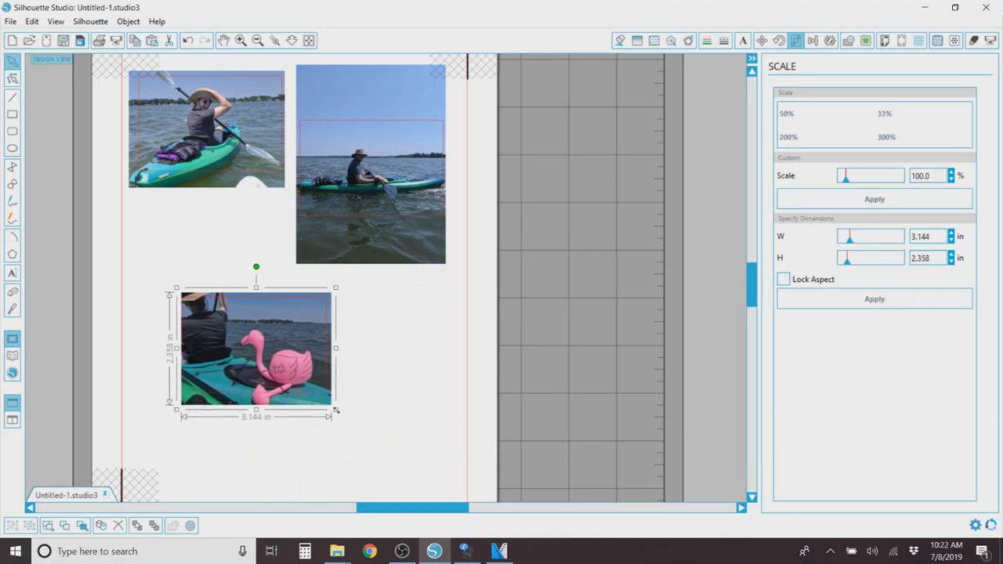
drag(335, 410, 334, 408)
click(365, 410)
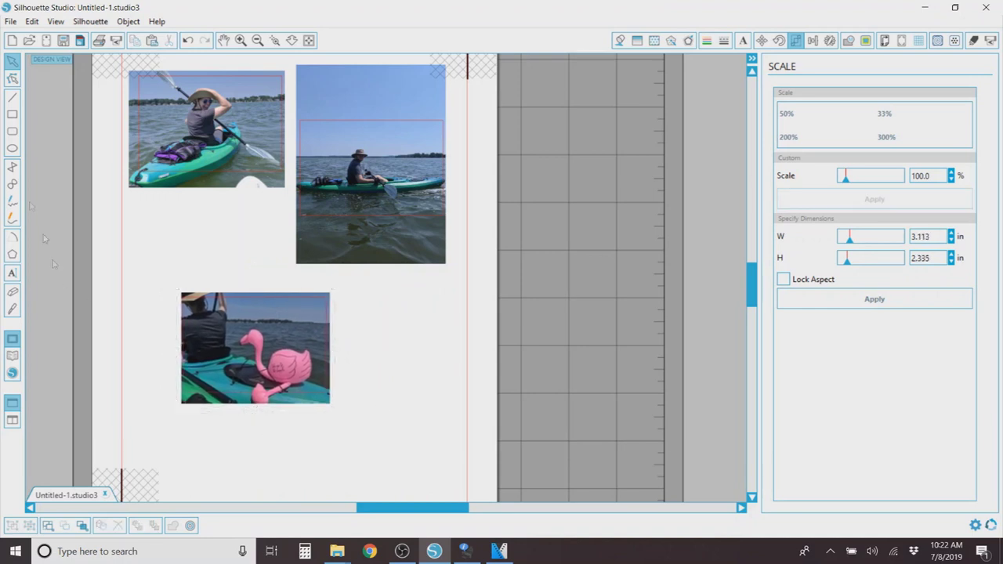
Step: Draw a test circle beside the flamingo photo, then delete it
click(13, 149)
drag(384, 301, 506, 410)
click(13, 62)
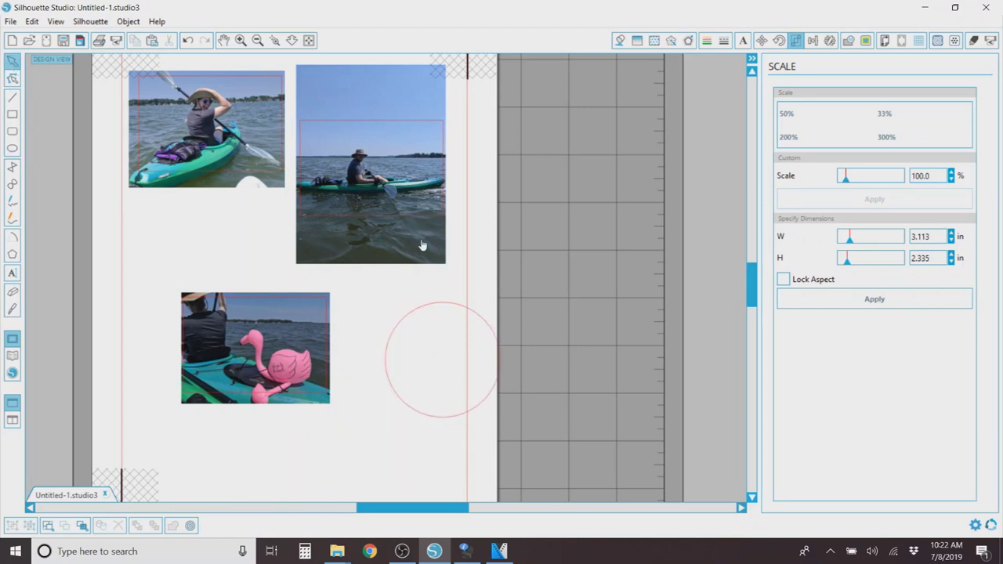
mouse_move(416, 313)
mouse_down()
mouse_move(368, 258)
mouse_move(347, 128)
mouse_move(407, 314)
mouse_up()
key(Delete)
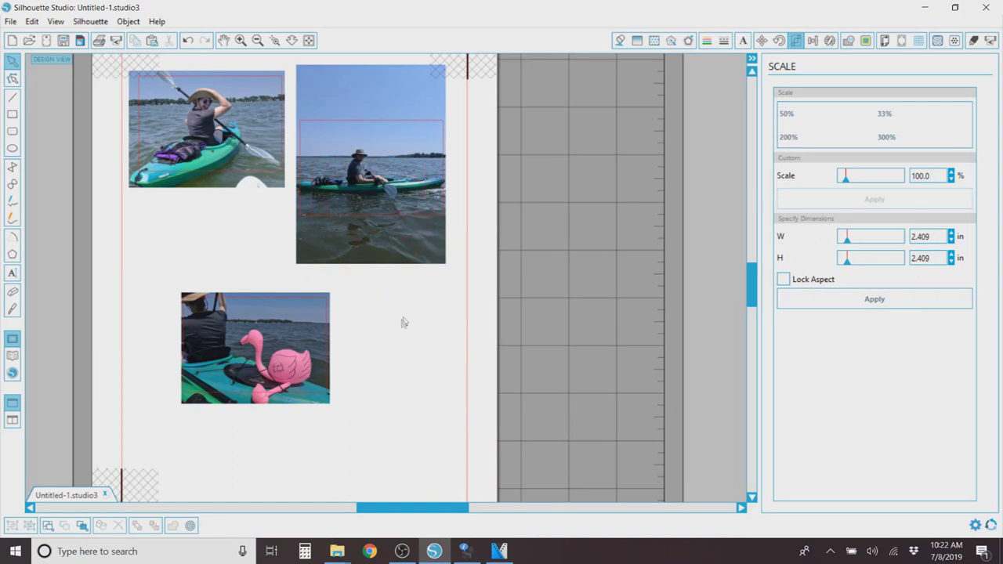
Step: Move the flamingo photo directly below the first kayak photo
click(295, 350)
drag(291, 359, 222, 278)
click(299, 349)
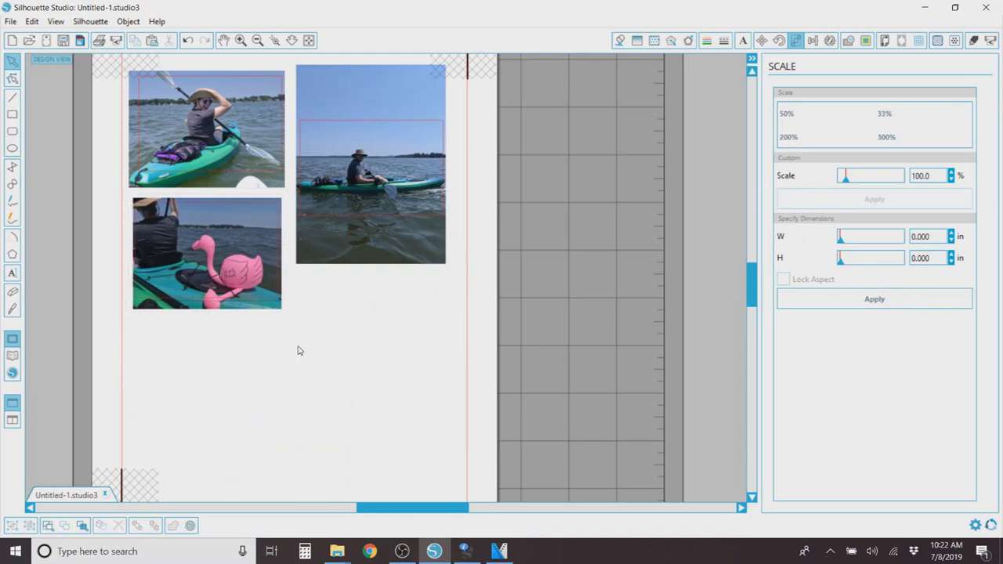
scroll(300, 350, up, 1)
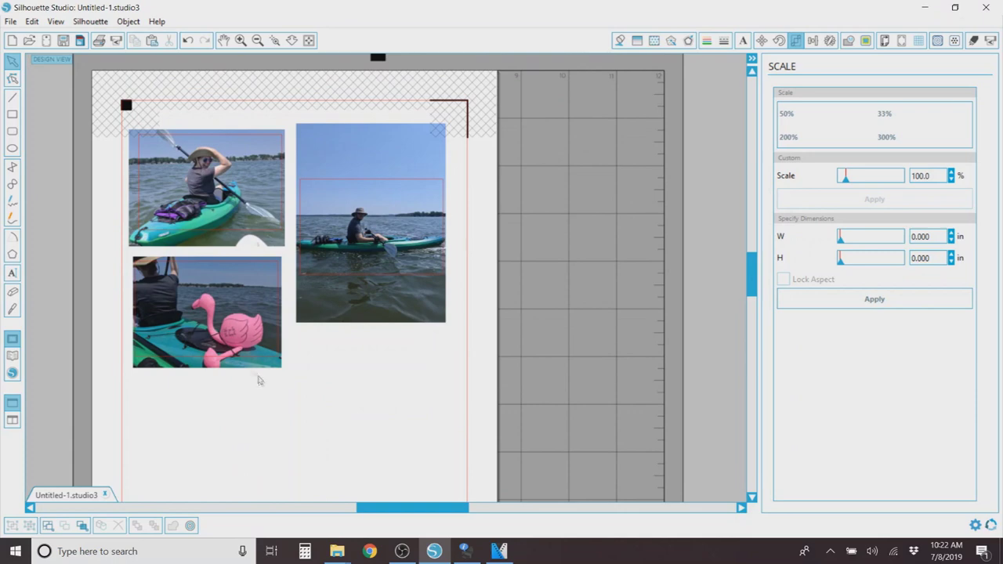
scroll(306, 368, down, 1)
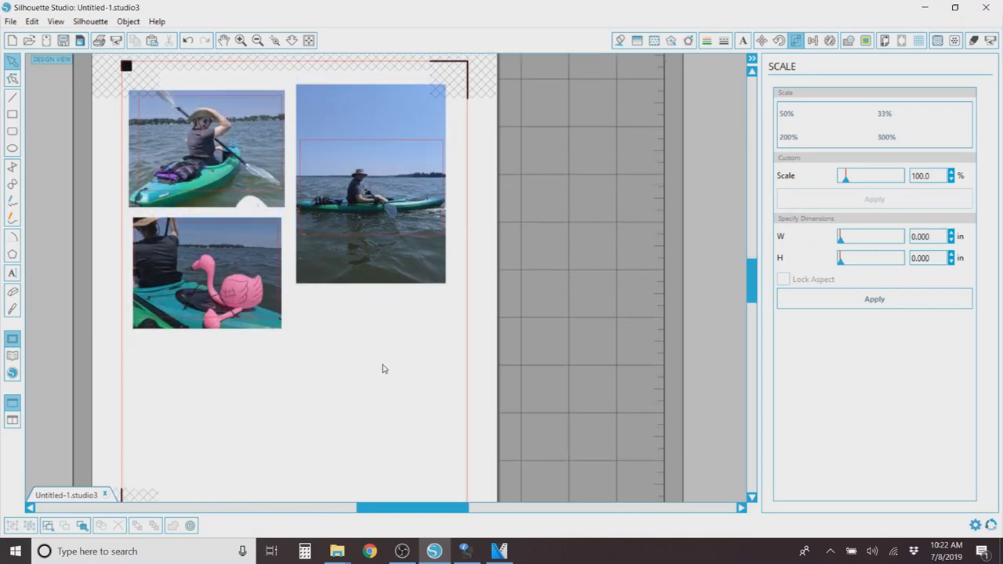
scroll(383, 369, down, 1)
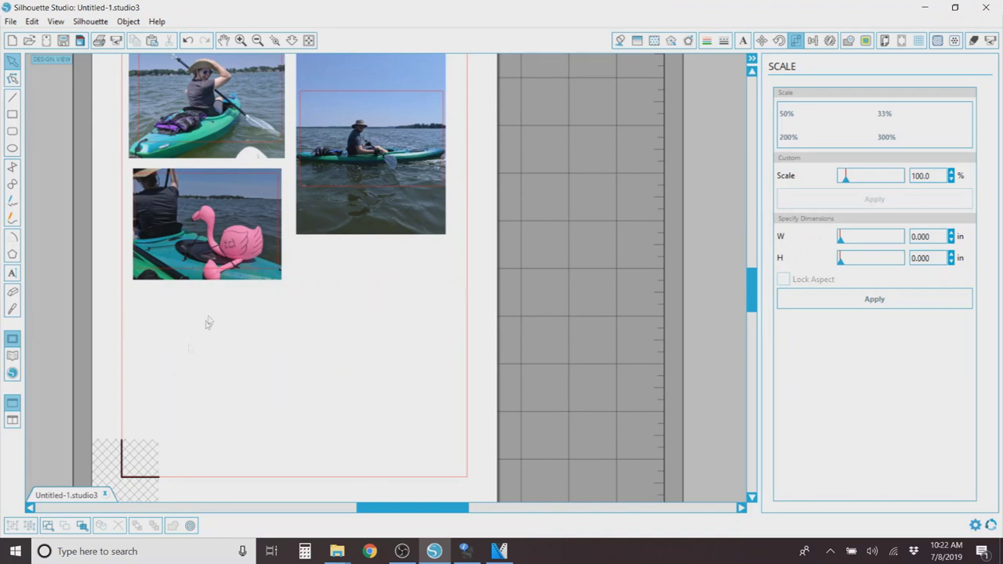
scroll(365, 371, up, 1)
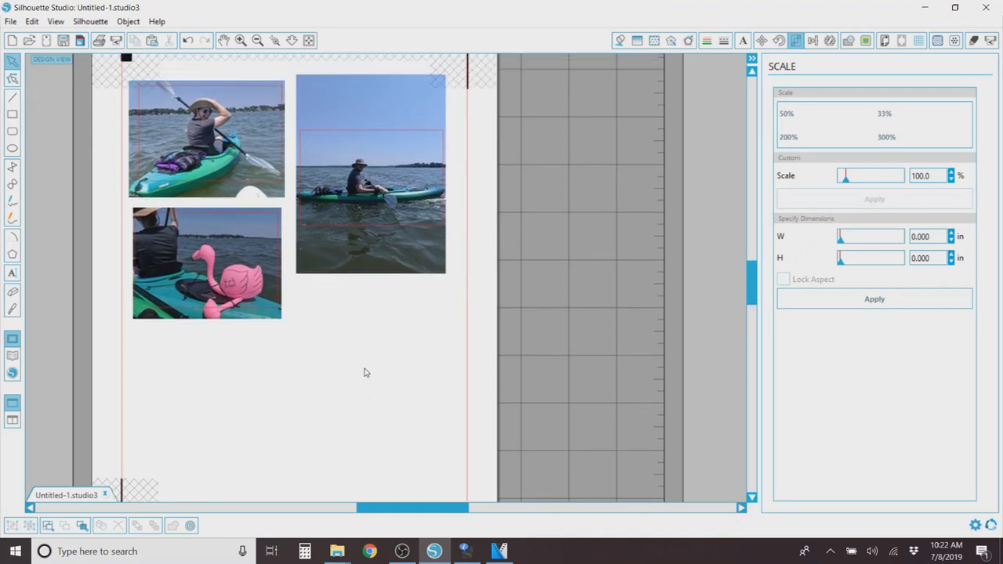
scroll(364, 372, down, 1)
scroll(364, 372, down, 1)
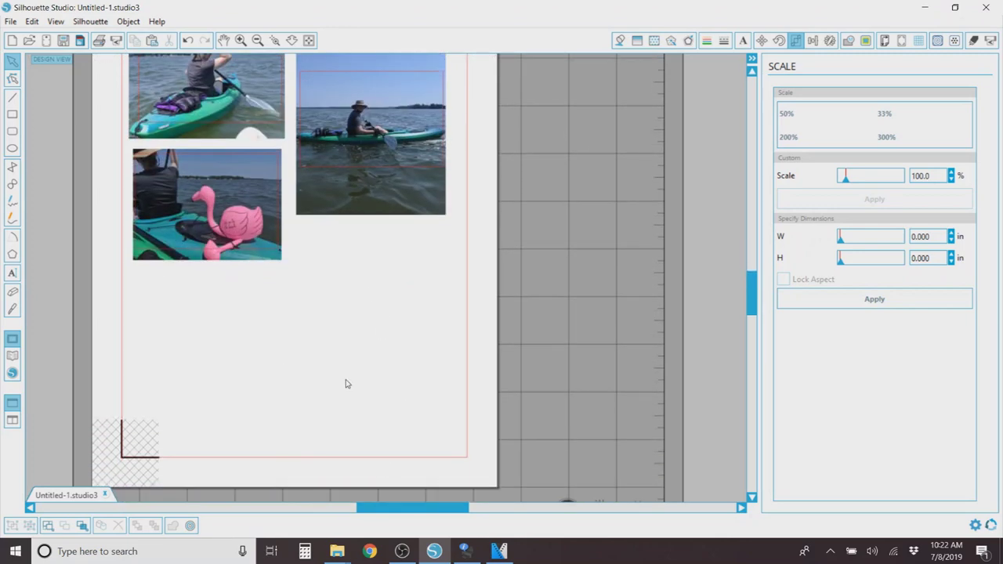
scroll(349, 386, up, 2)
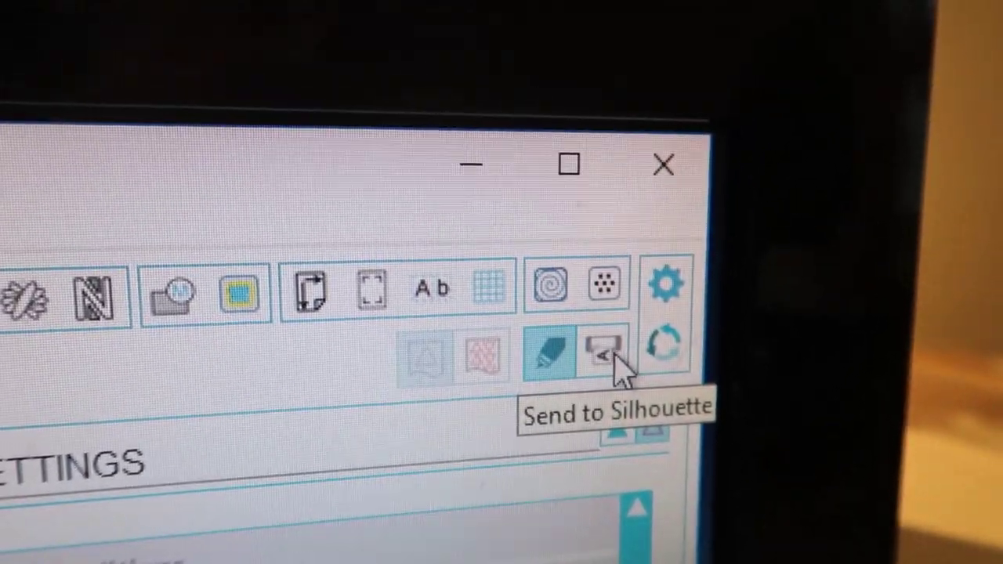
Step: Open the Send to Silhouette panel showing the CAMEO 2 connected and ready to cut
click(655, 342)
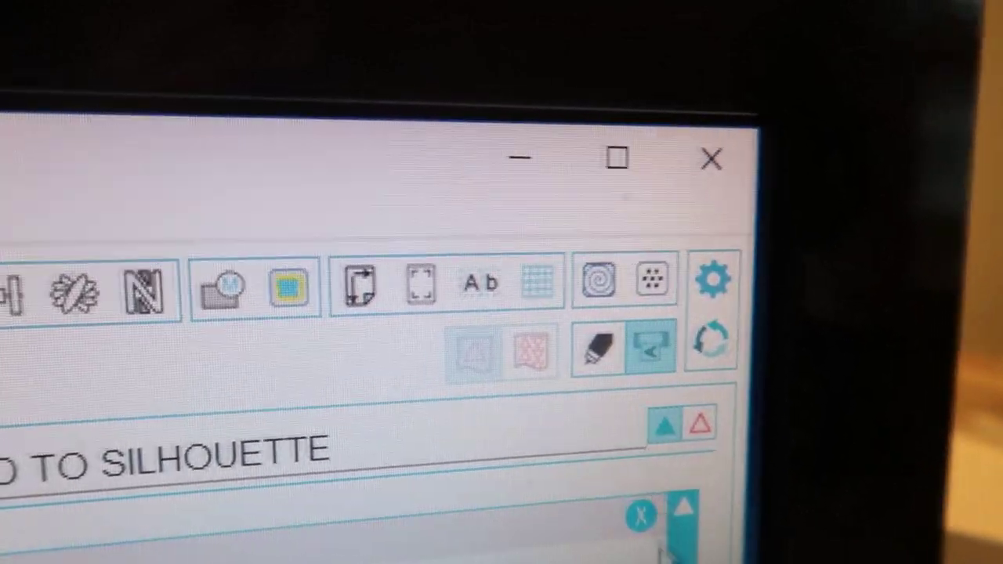